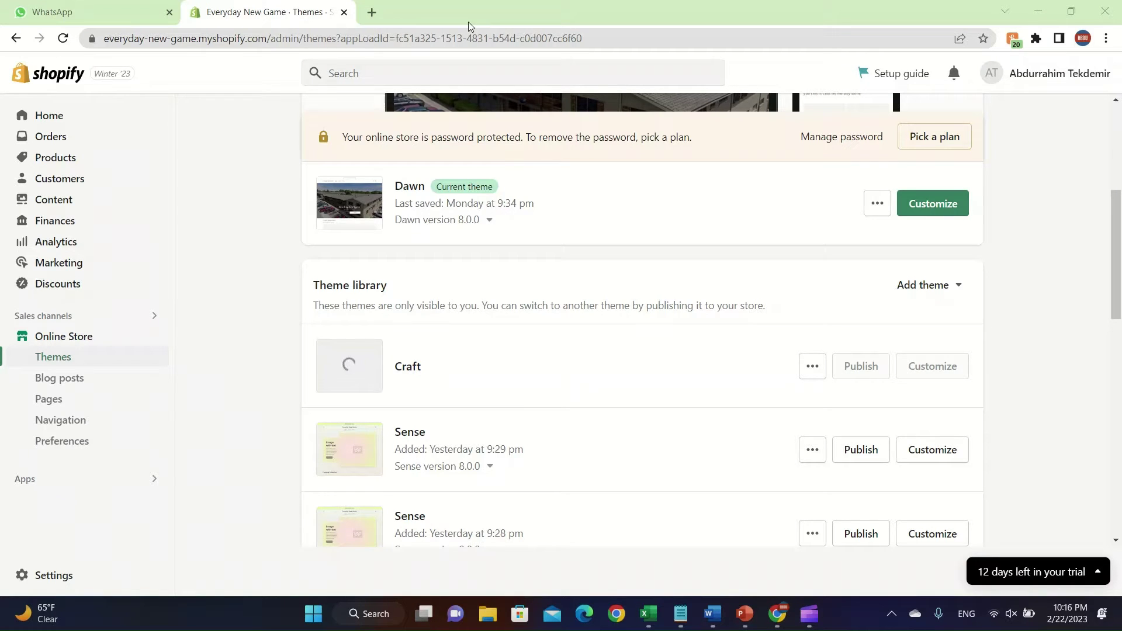
Step: Search Google for 'craft theme shopify' in a new tab
left_click(371, 12)
type("craft theme shop")
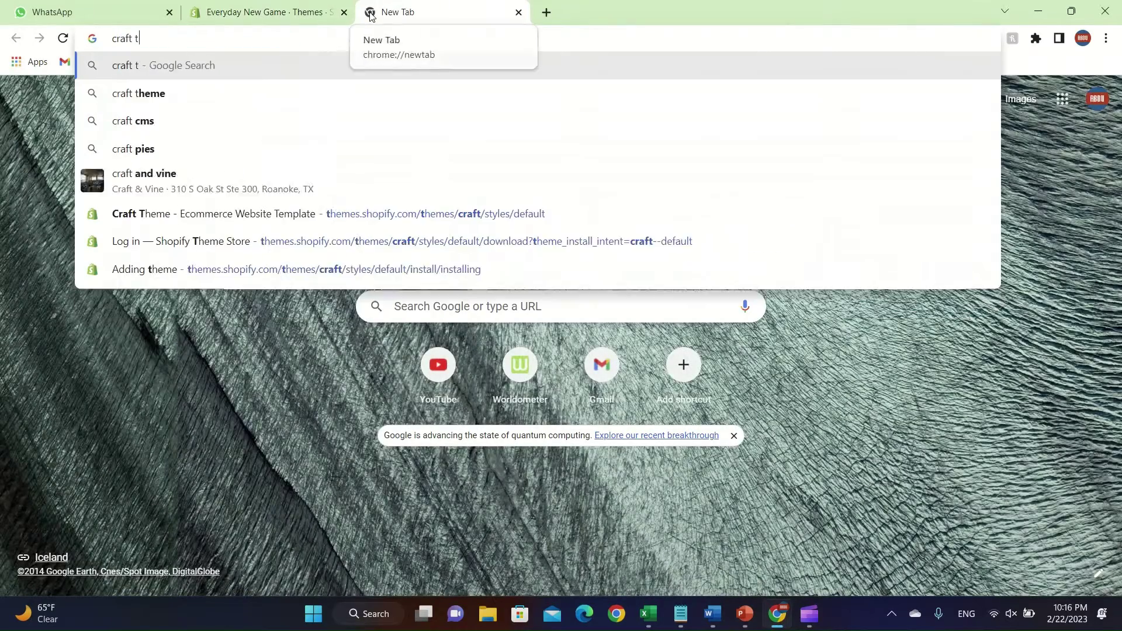
type("ify")
key("Return")
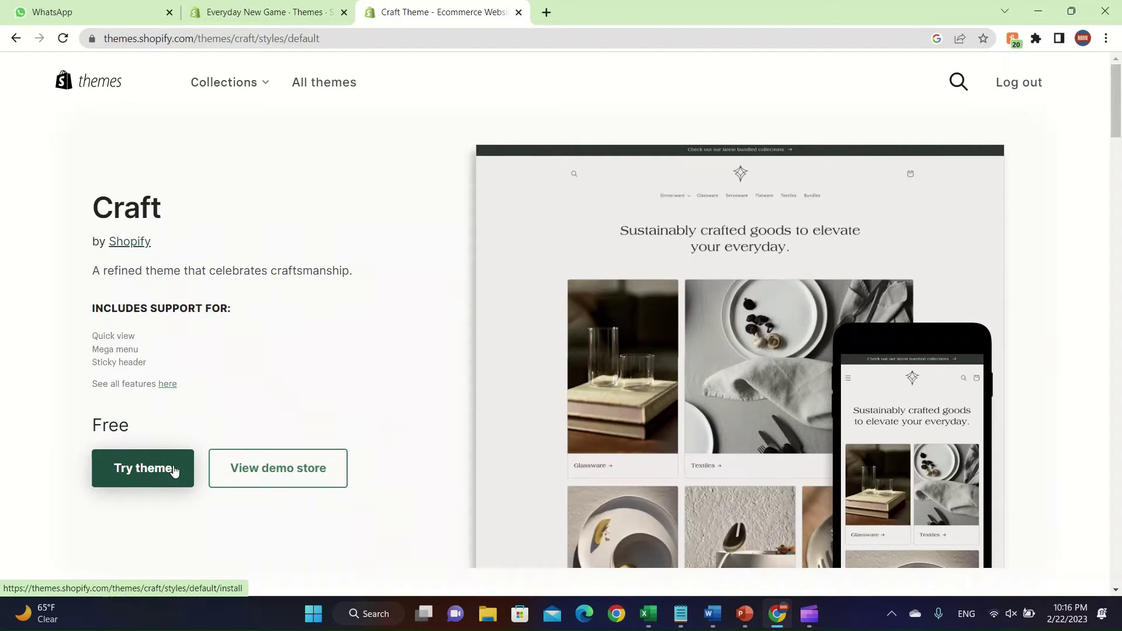
Step: Review the Craft theme page's description and add the free Craft theme to the store
left_click_drag(88, 426, 130, 426)
left_click(172, 432)
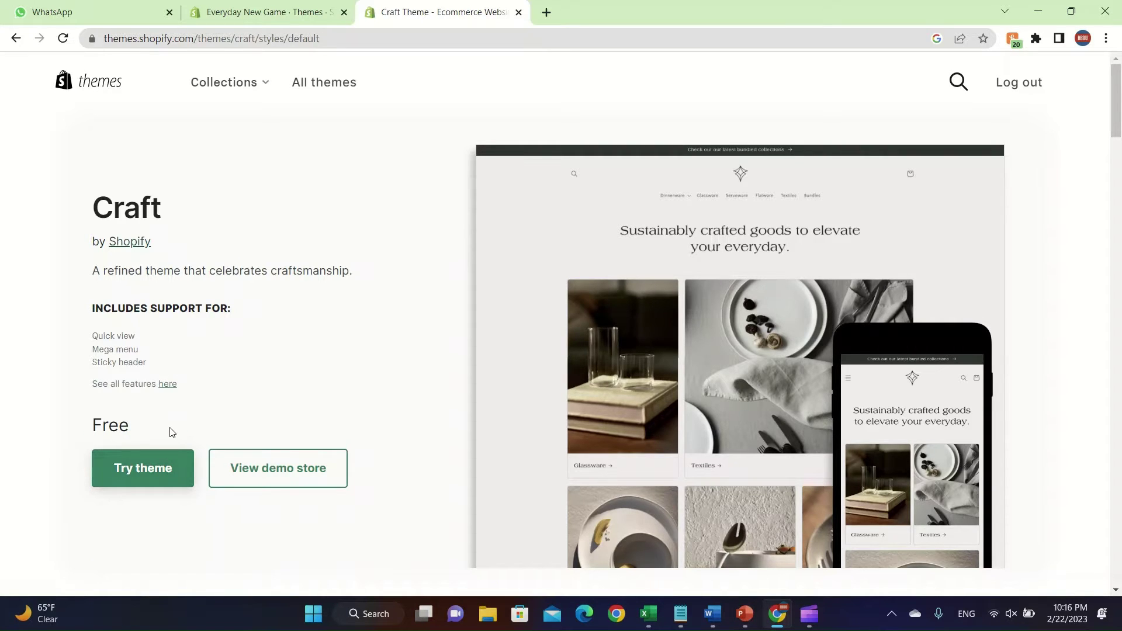
left_click_drag(65, 205, 250, 318)
left_click(339, 383)
scroll(706, 375, "down", 4)
scroll(709, 380, "up", 3)
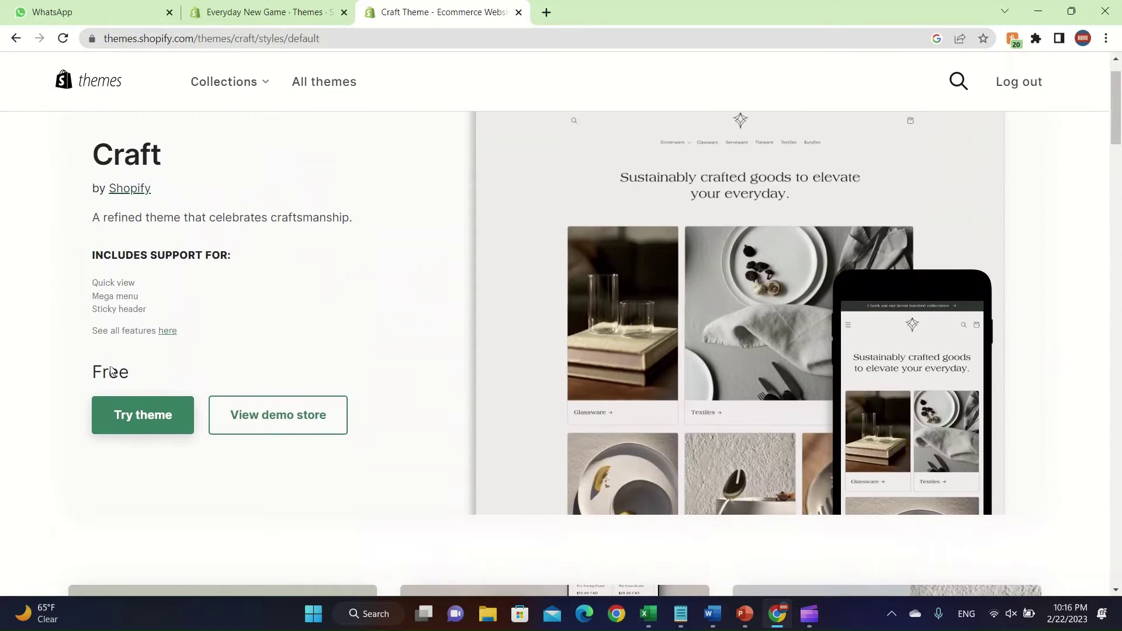
left_click(144, 414)
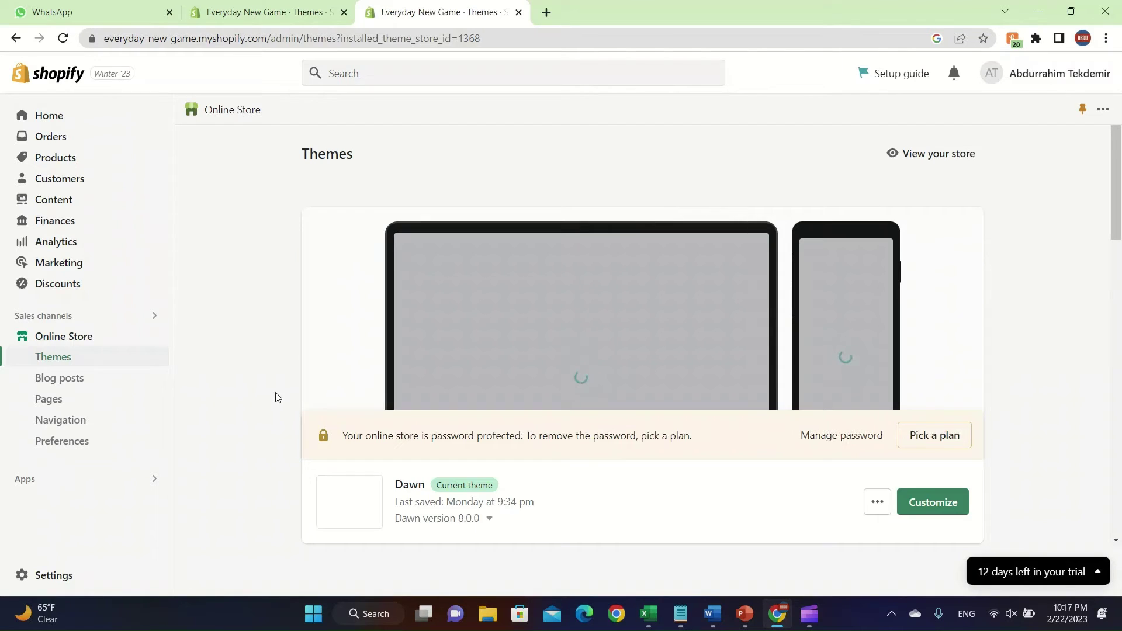
Step: Scroll down to the Theme library to see the Craft 8.0.0 entries
scroll(706, 469, "down", 5)
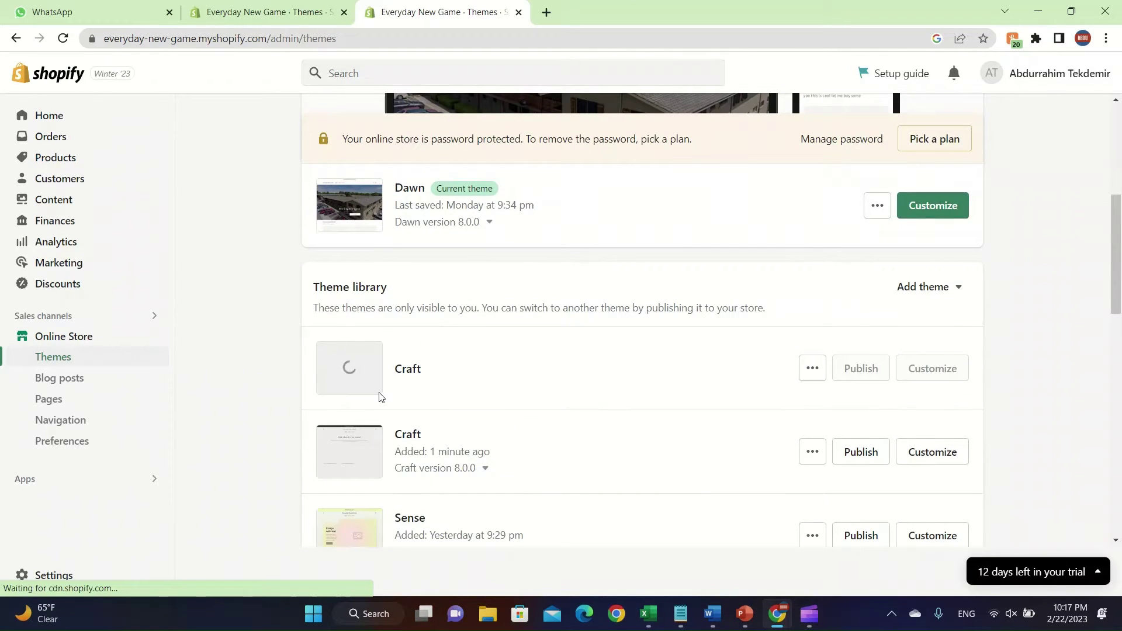
scroll(456, 453, "down", 1)
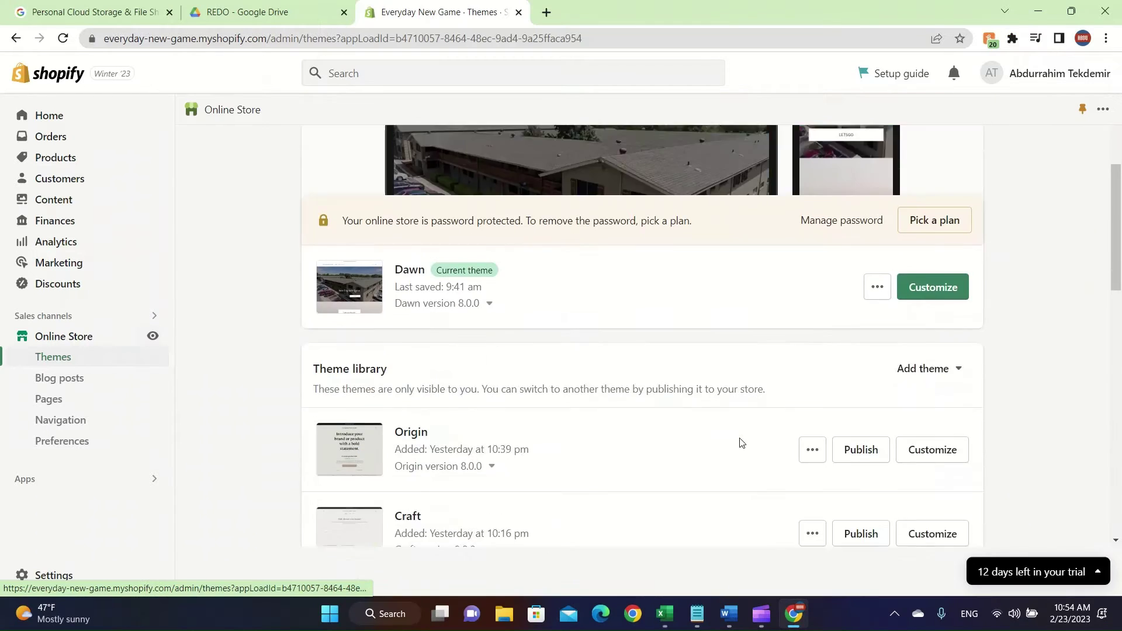
scroll(739, 441, "down", 4)
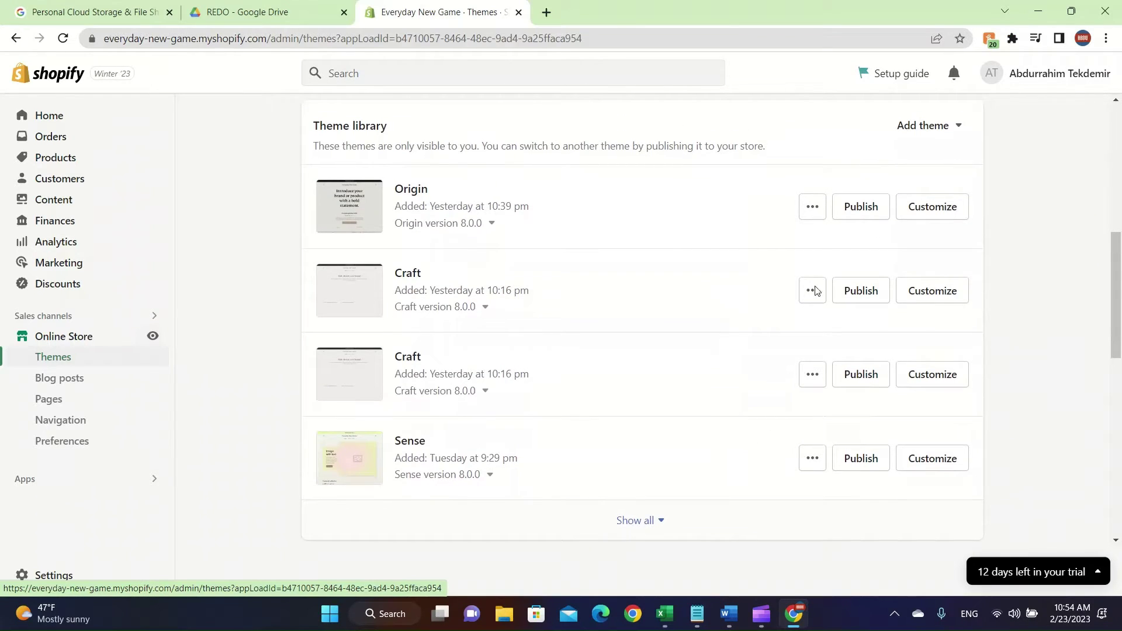
Step: Open Craft in the theme editor, look through App embeds, then bring up Theme settings
left_click(933, 292)
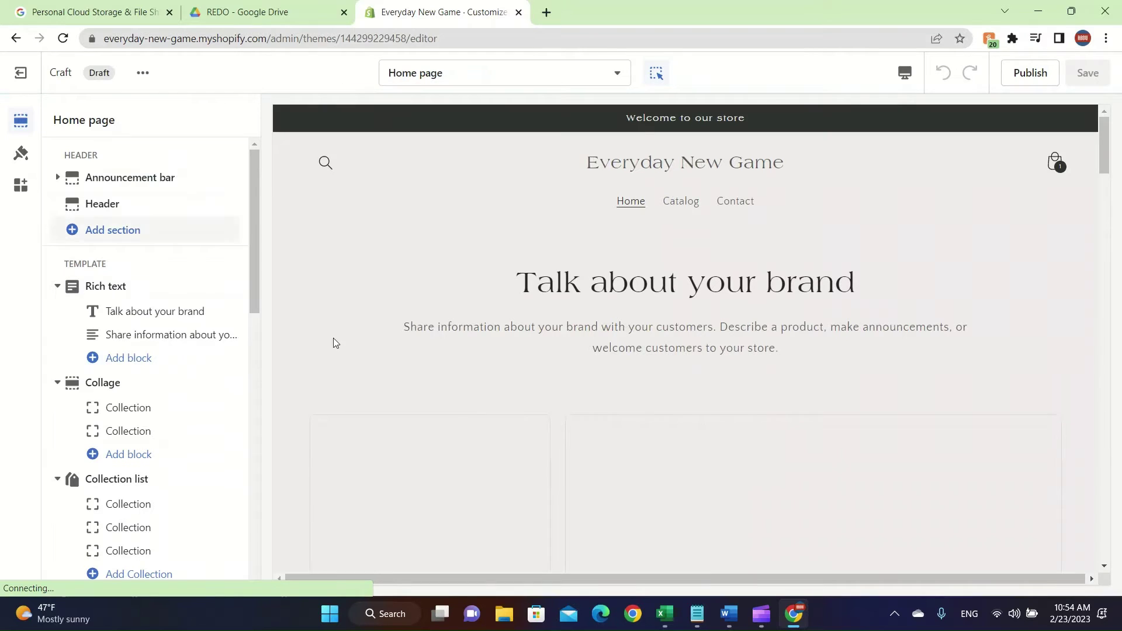
left_click(23, 185)
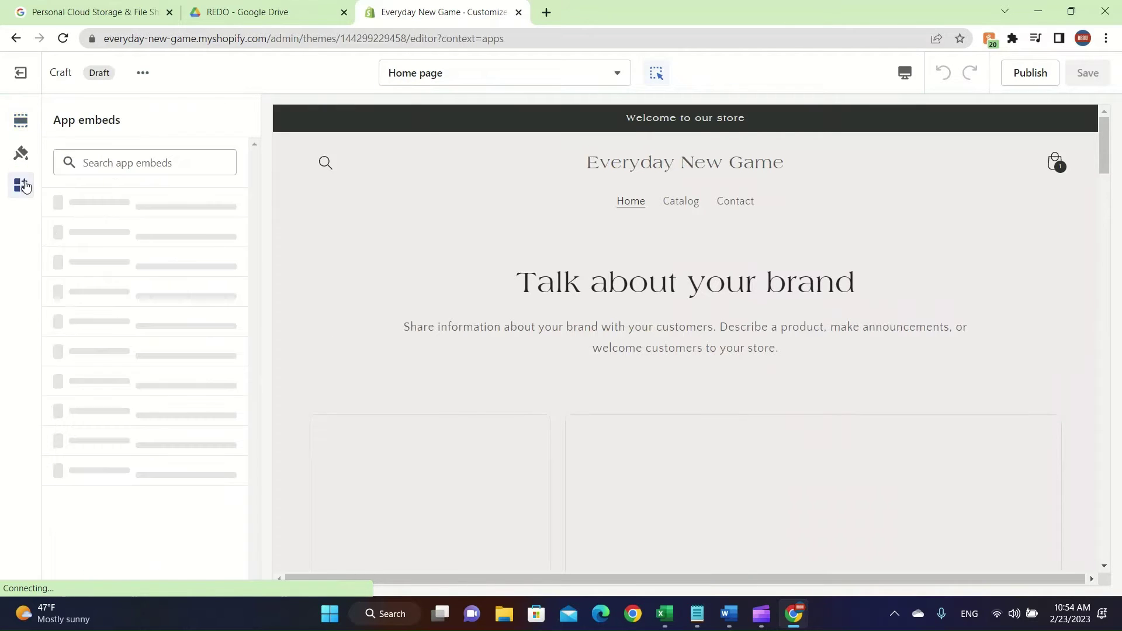
left_click(180, 170)
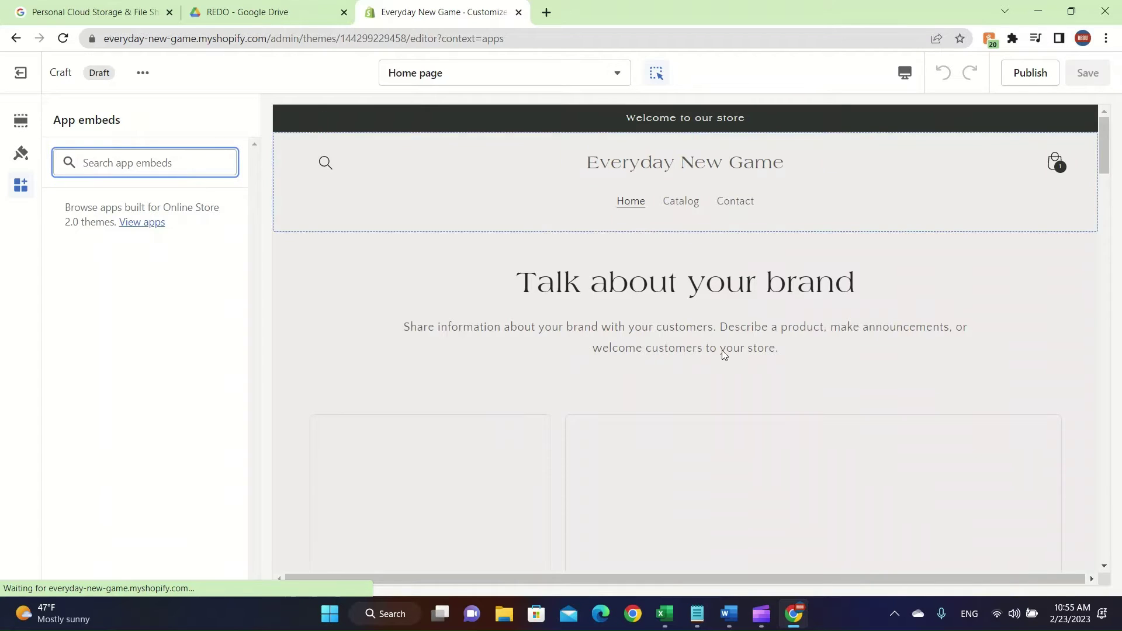
scroll(721, 349, "down", 10)
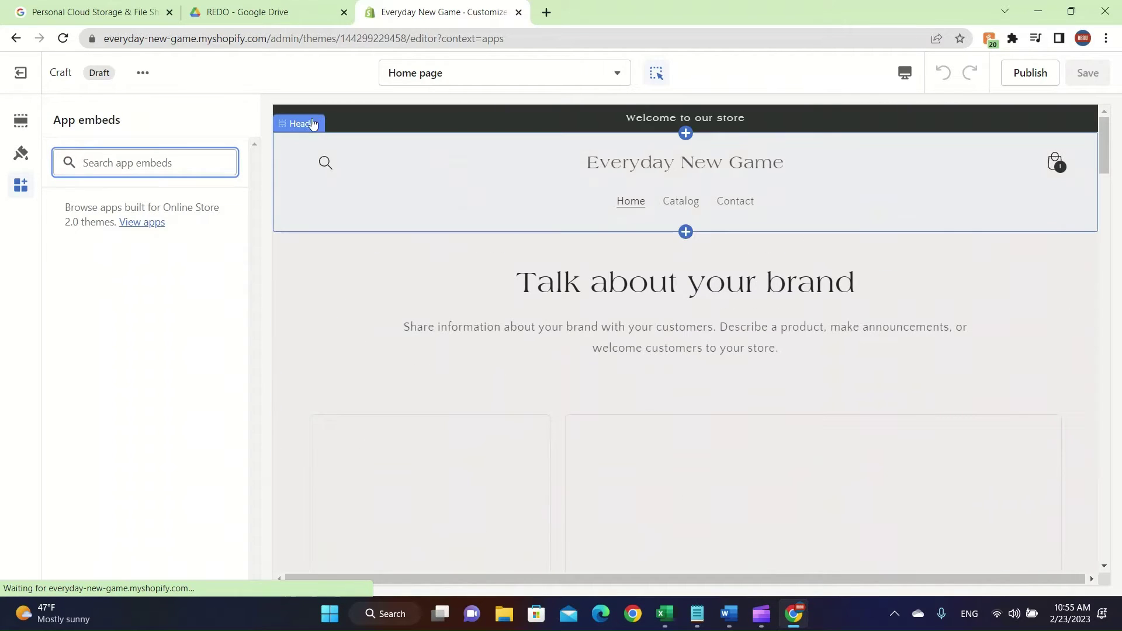
scroll(934, 353, "down", 15)
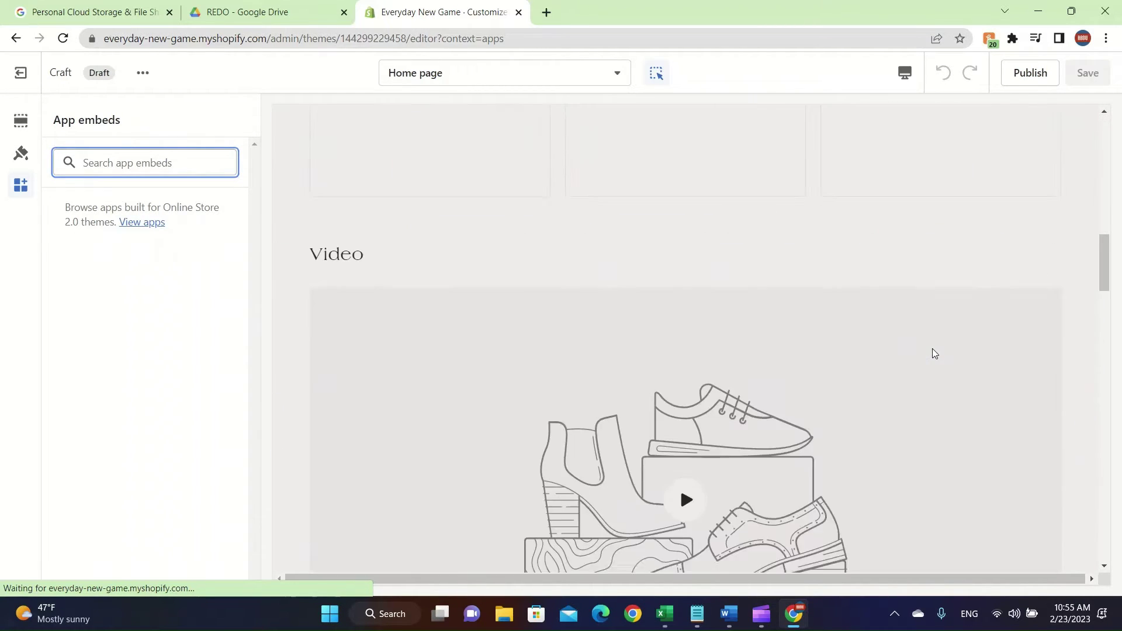
left_click(19, 153)
scroll(99, 310, "down", 5)
scroll(111, 409, "down", 2)
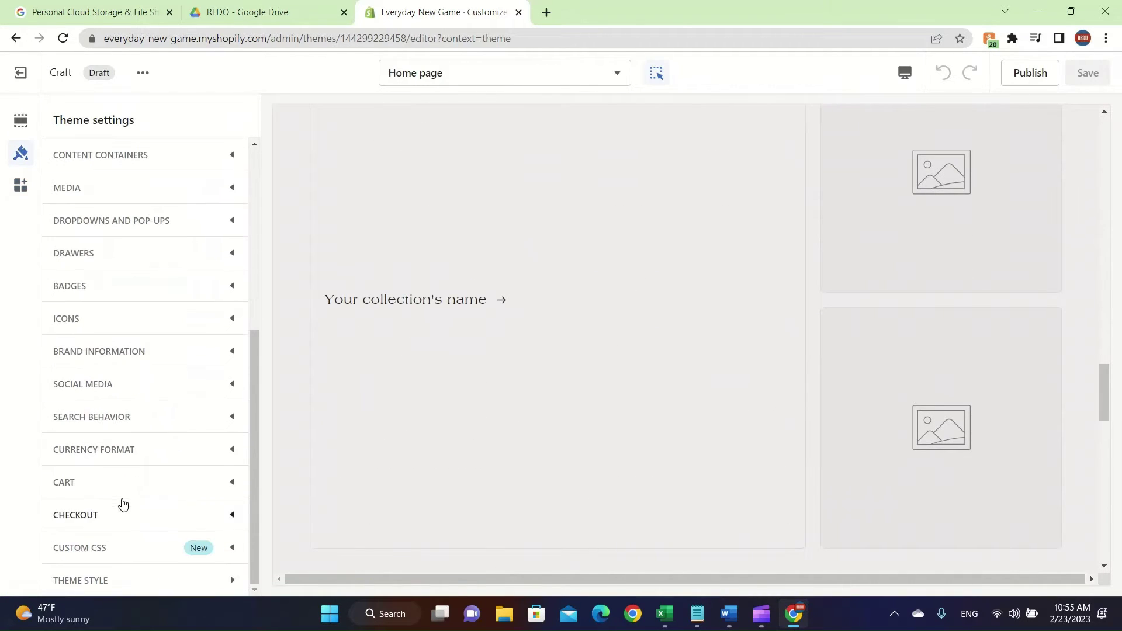
Step: Expand the Checkout settings group and look through its options
left_click(160, 513)
scroll(197, 467, "down", 4)
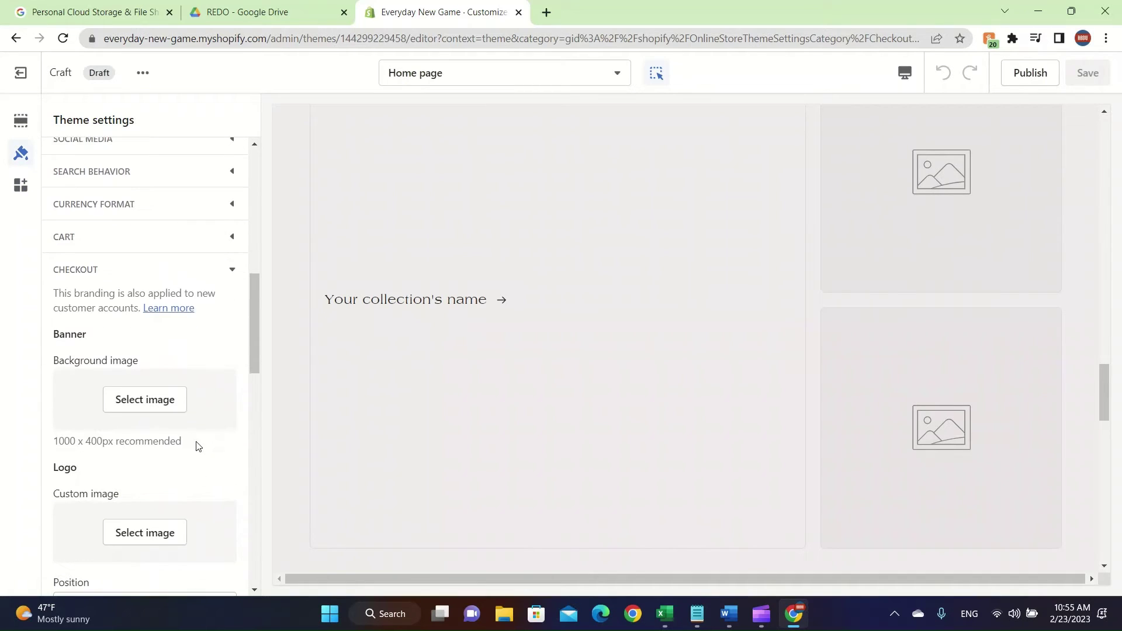
scroll(194, 292, "down", 2)
scroll(194, 292, "up", 5)
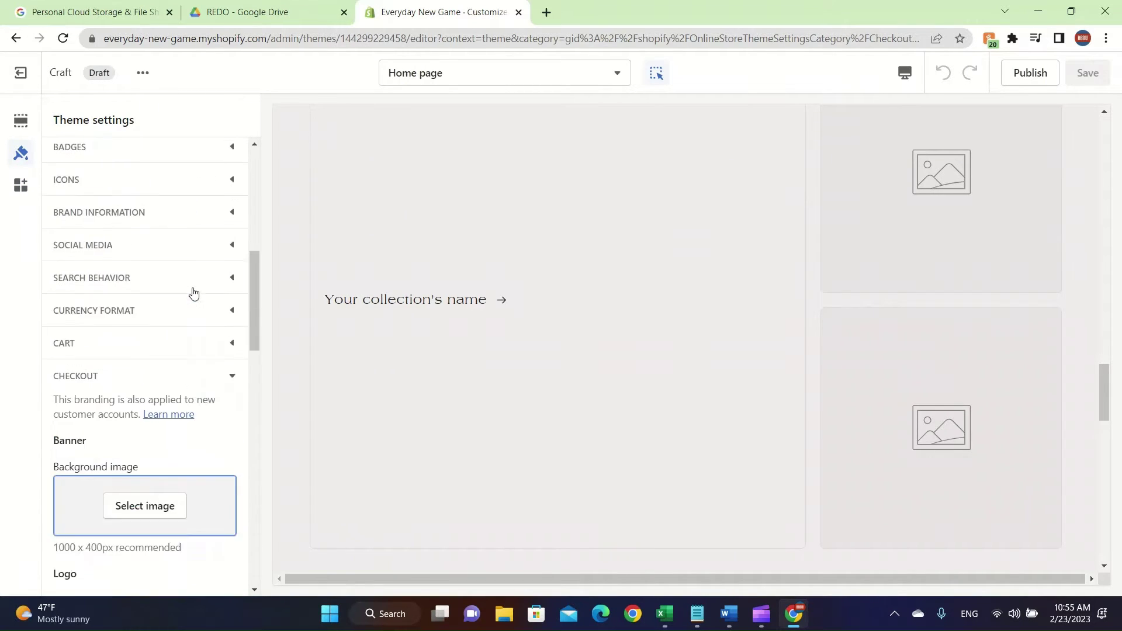
scroll(125, 419, "down", 5)
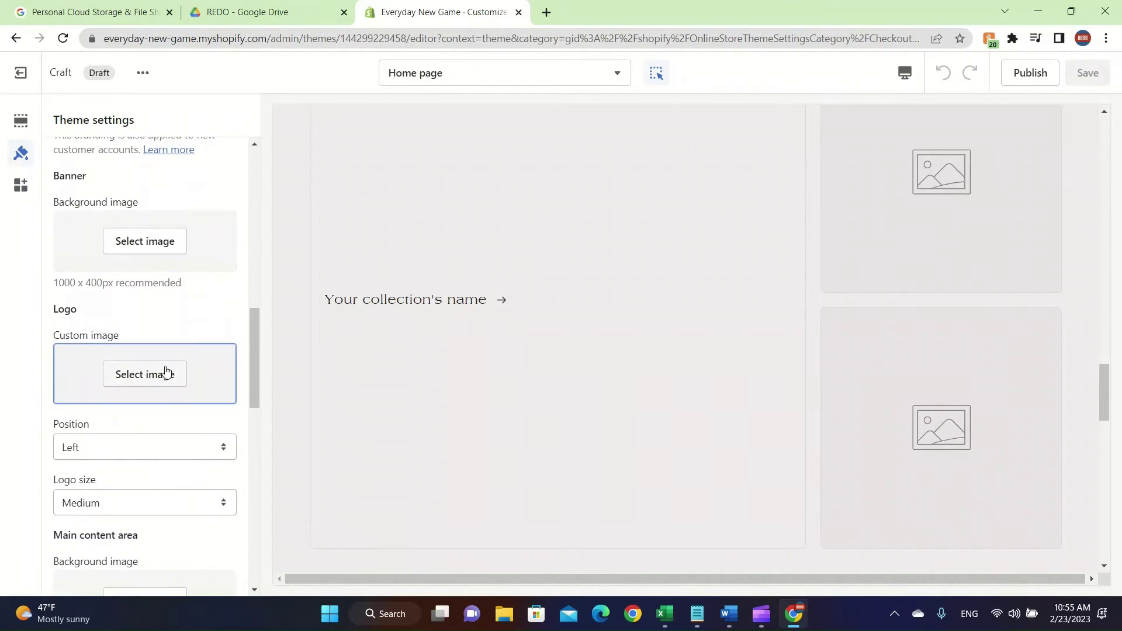
scroll(165, 373, "down", 6)
scroll(168, 373, "up", 7)
scroll(167, 377, "up", 10)
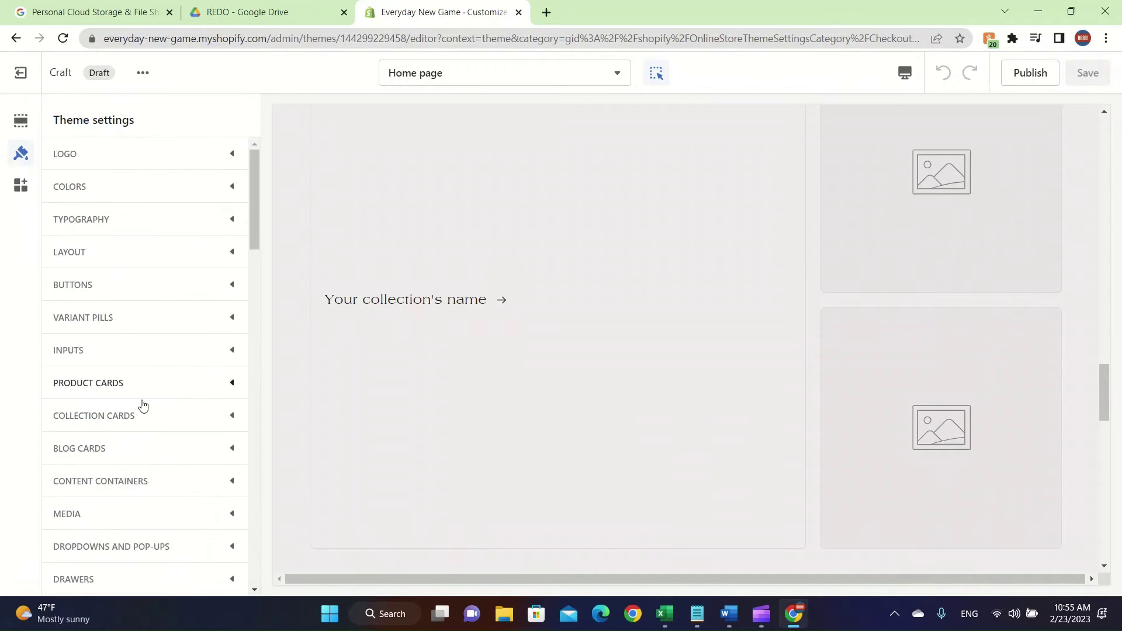
Step: Expand the card, input, variant pill, button, typography and Colors setting groups
left_click(127, 447)
left_click(151, 417)
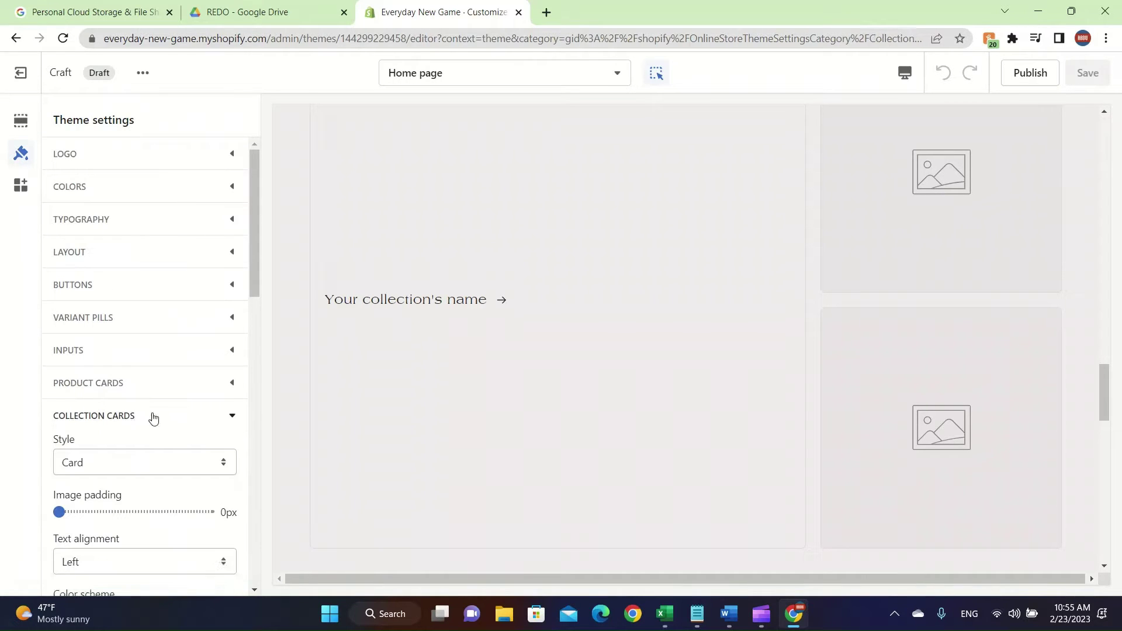
left_click(179, 386)
left_click(199, 354)
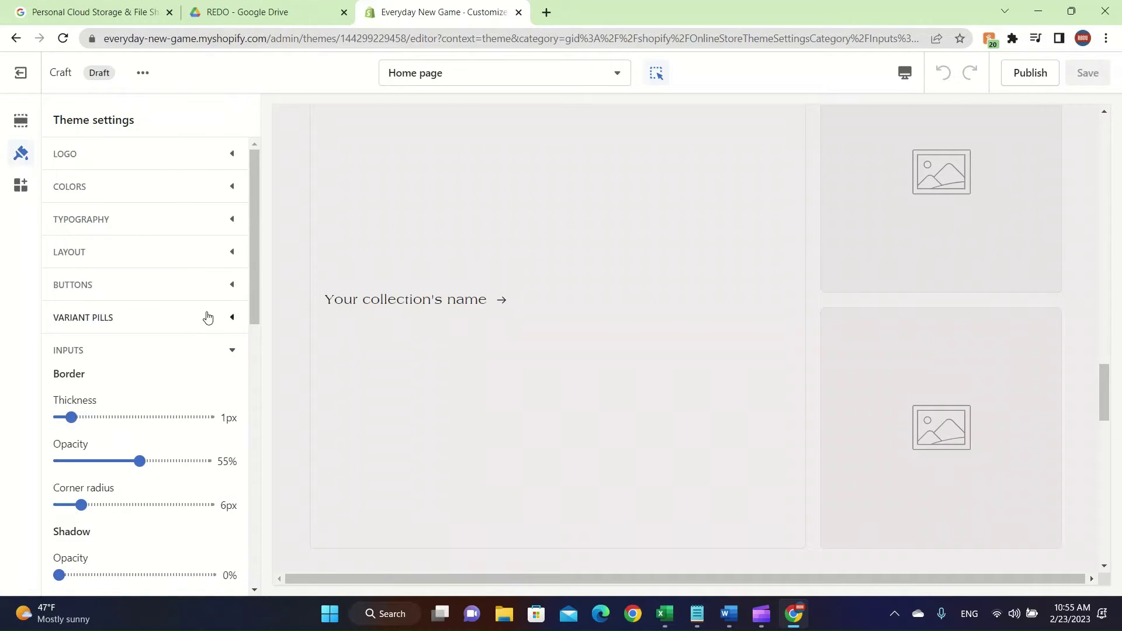
left_click(209, 316)
left_click(213, 285)
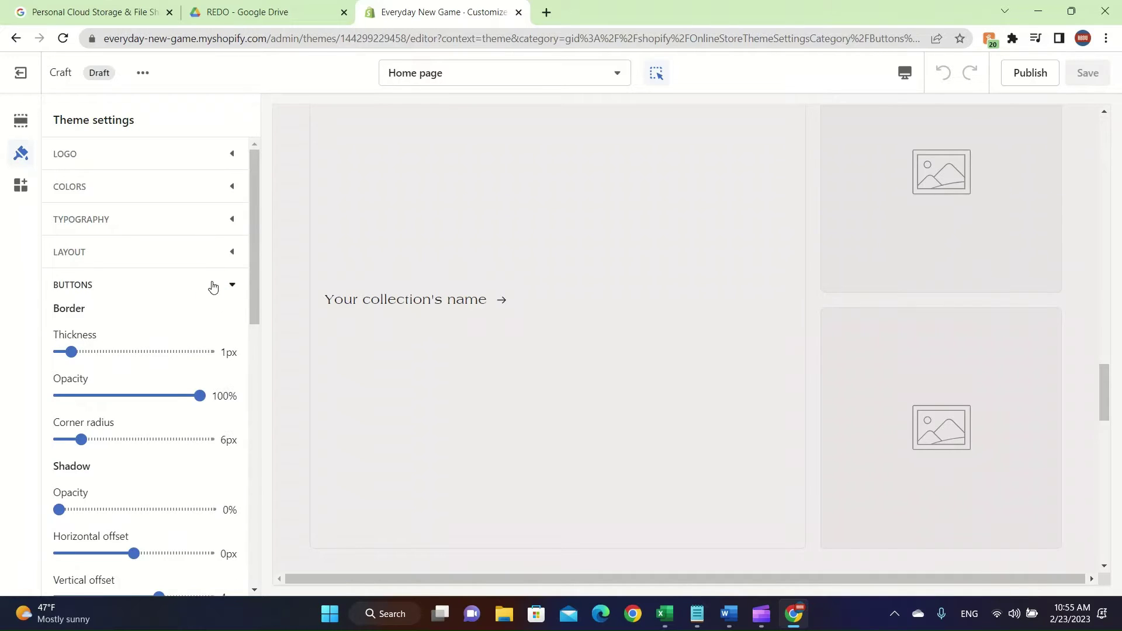
left_click(219, 233)
left_click(204, 188)
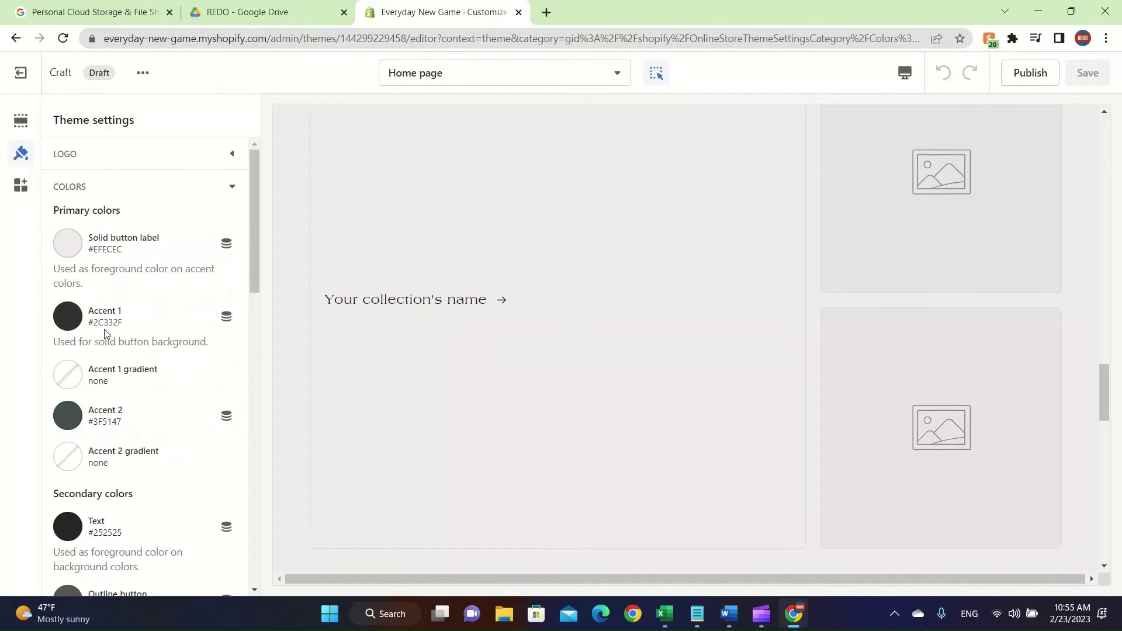
Step: Set the text colour to bright green 12E050, passing through red and near-black
left_click(67, 526)
left_click(153, 305)
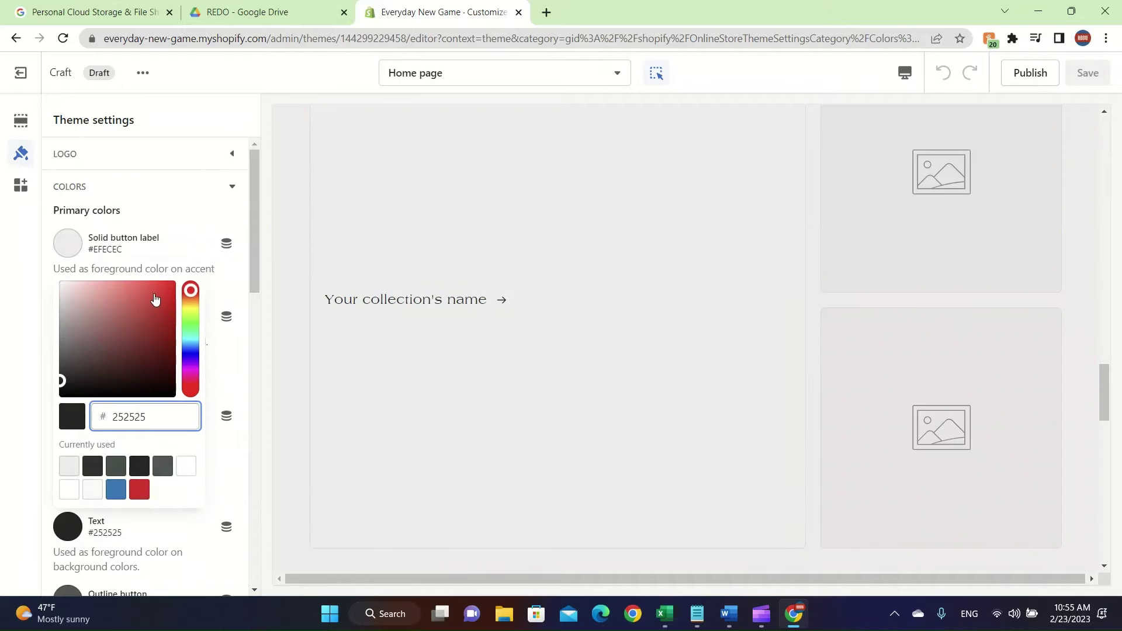
scroll(672, 326, "down", 10)
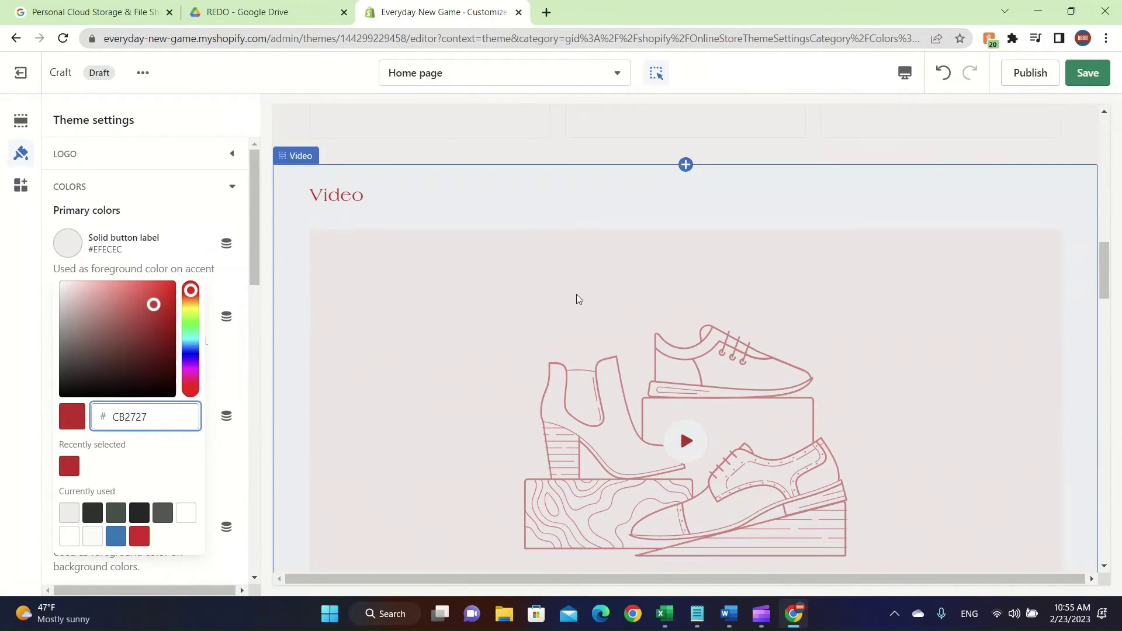
left_click_drag(154, 303, 71, 384)
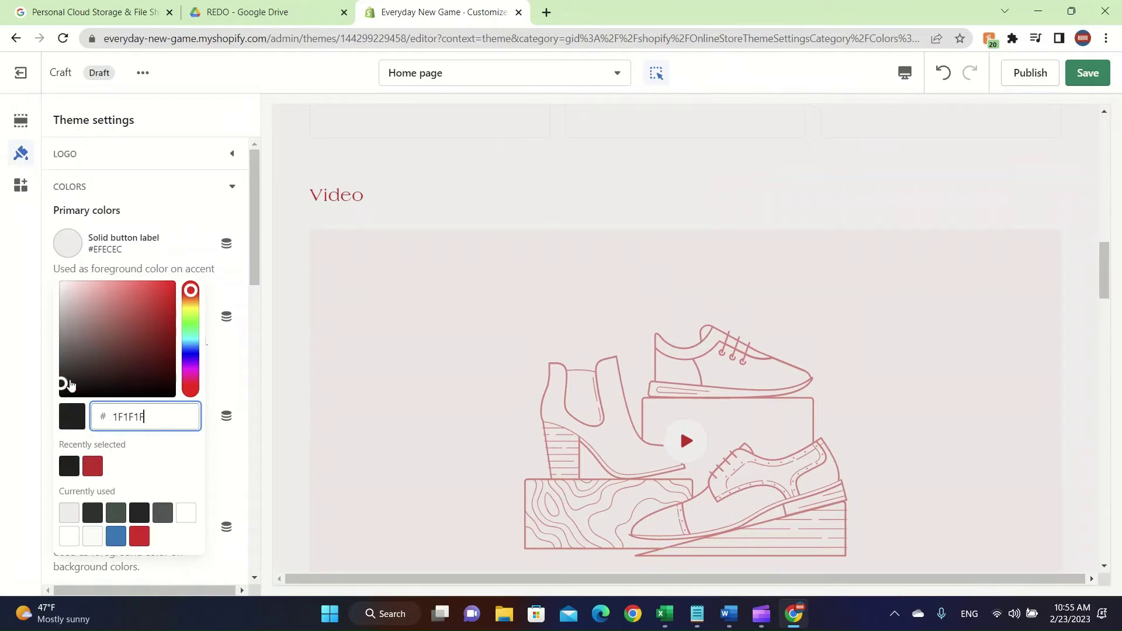
left_click_drag(183, 339, 190, 329)
left_click_drag(116, 315, 167, 296)
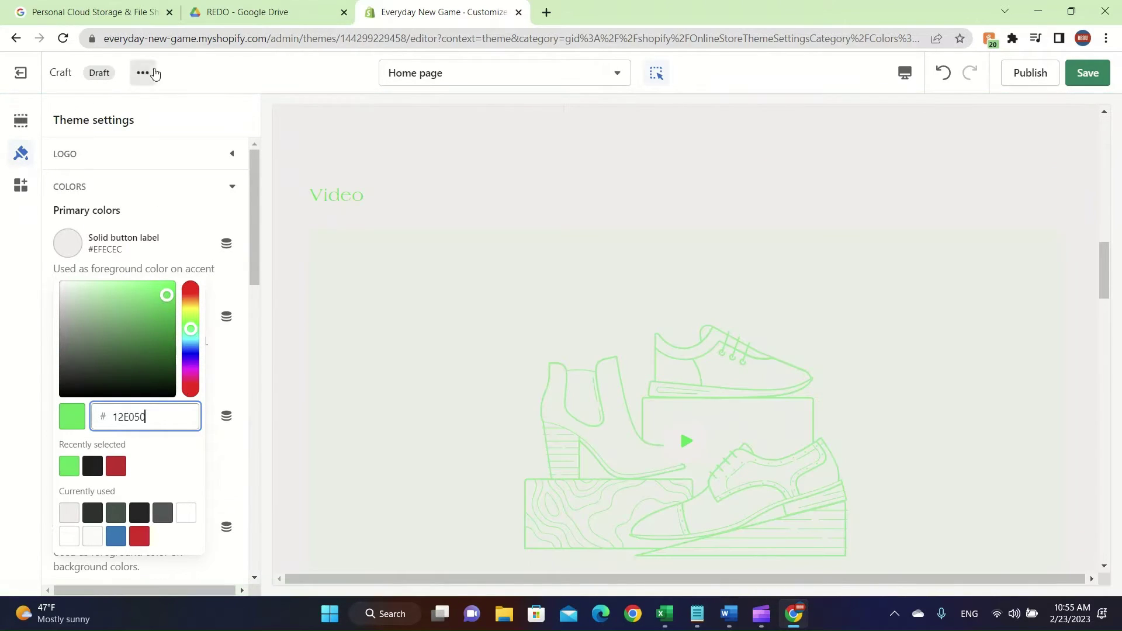
Step: Browse the Logo, Layout, Colors and Cart setting groups
left_click(105, 156)
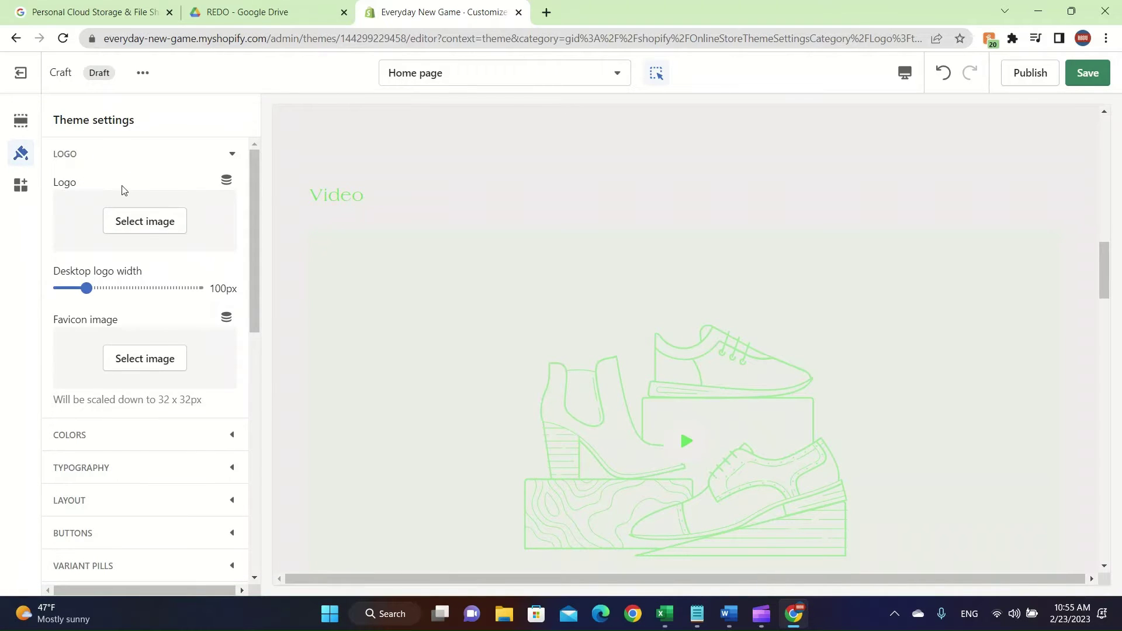
scroll(146, 371, "down", 1)
scroll(135, 386, "down", 2)
left_click(117, 399)
scroll(140, 187, "up", 2)
left_click(106, 197)
left_click(150, 154)
scroll(159, 512, "down", 10)
left_click(155, 475)
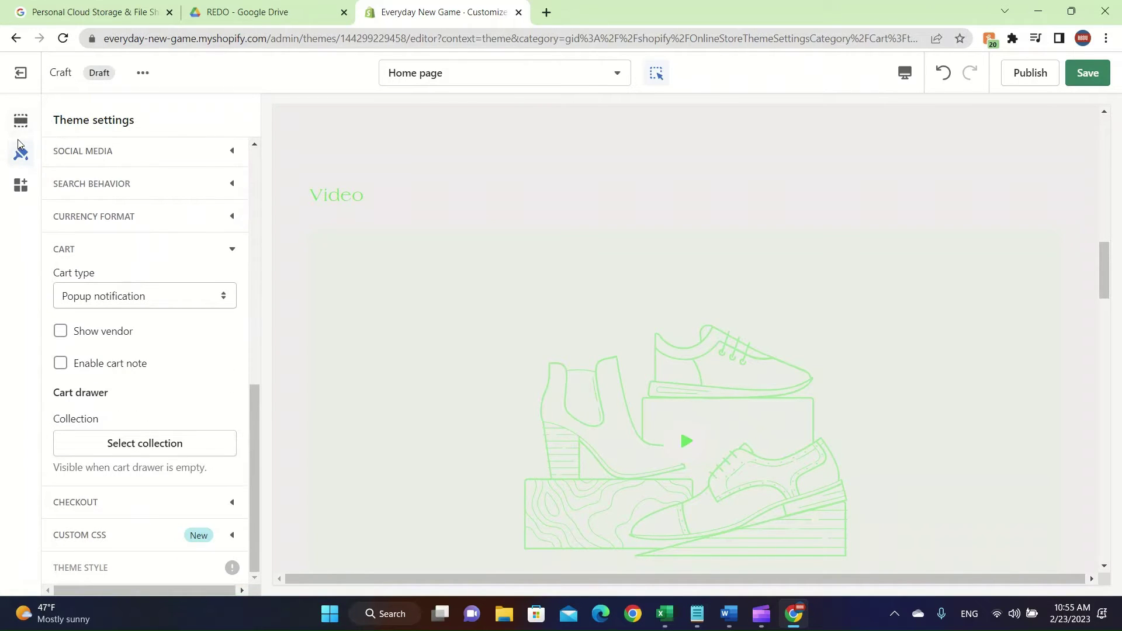
Step: Return to the home page sections and open the Collage section's settings
left_click(21, 119)
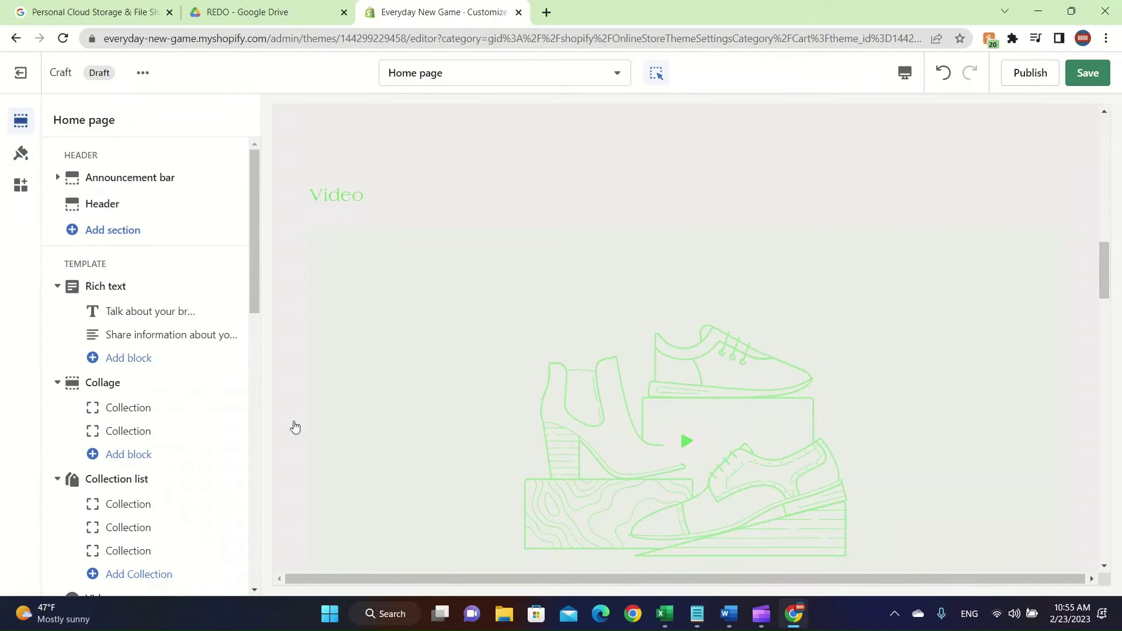
scroll(142, 405, "down", 2)
left_click(146, 281)
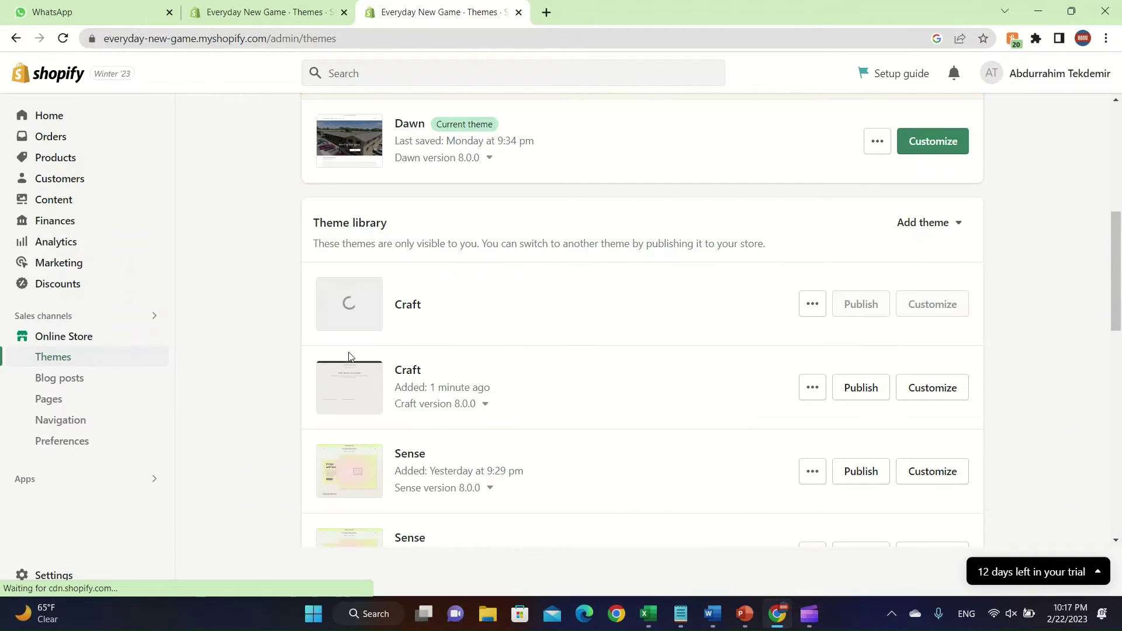
Step: Customize the second Craft theme row to open its Home page in the editor
left_click(939, 391)
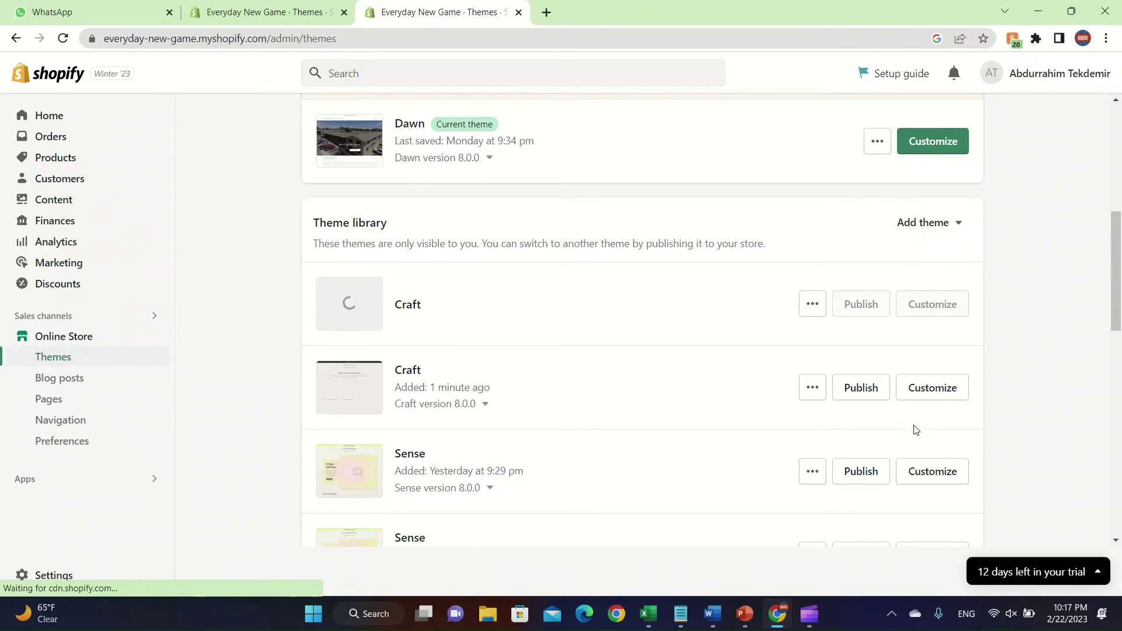
left_click(928, 391)
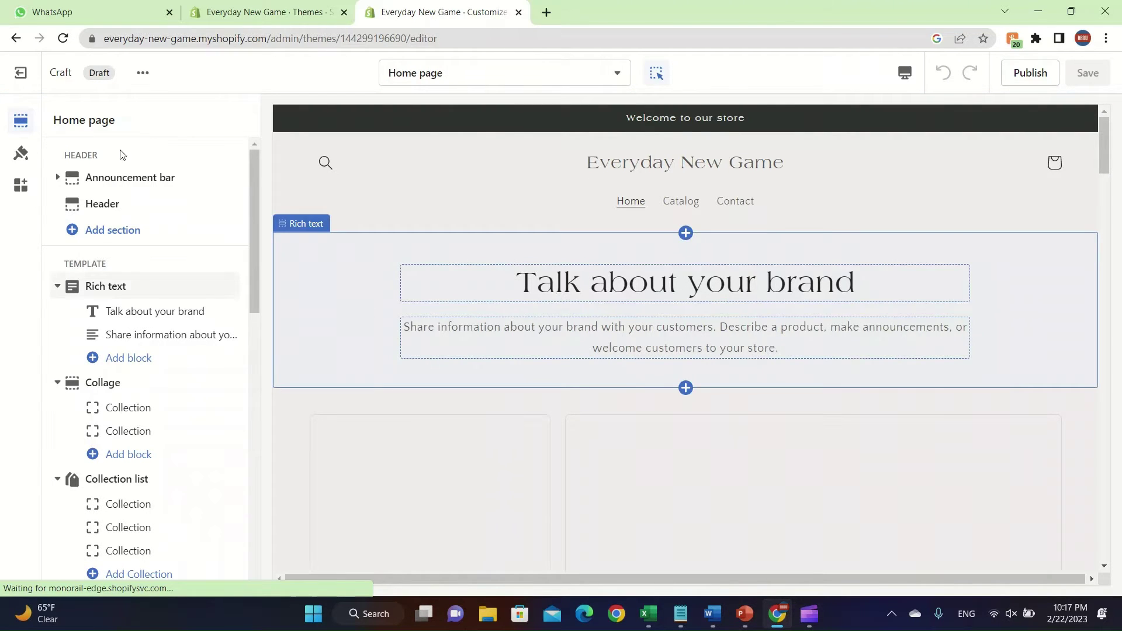
scroll(591, 341, "down", 5)
scroll(593, 340, "up", 4)
scroll(593, 342, "up", 1)
scroll(401, 343, "down", 3)
scroll(402, 344, "down", 5)
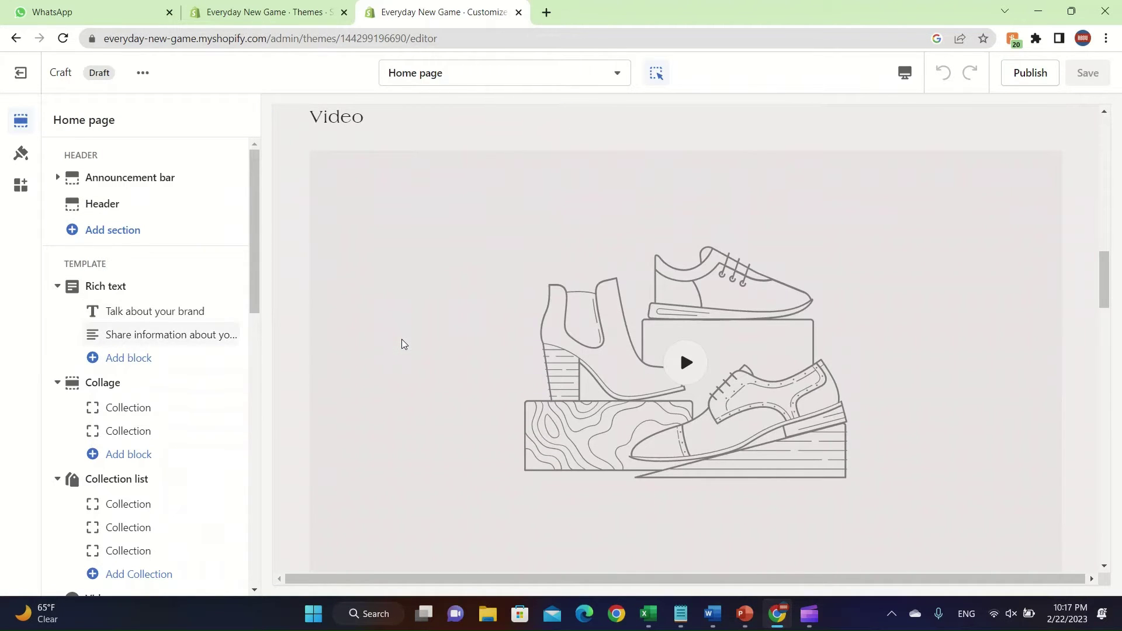
scroll(401, 344, "down", 6)
scroll(401, 343, "up", 2)
scroll(401, 340, "up", 5)
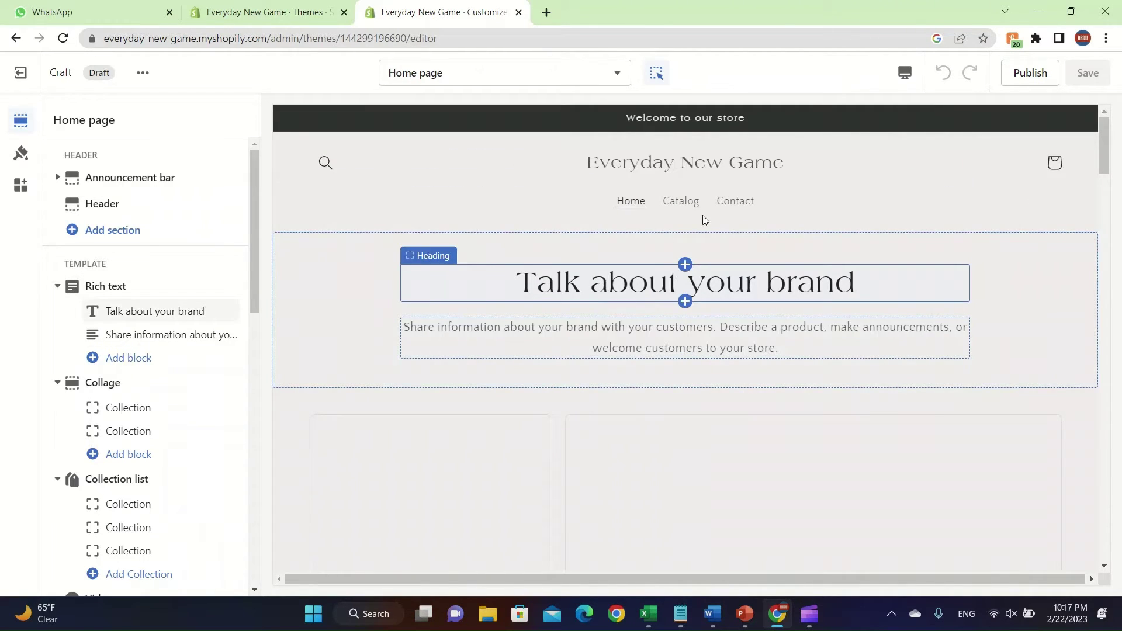
Step: Change the Rich text heading to 'New Day New Game is the Best'
left_click(624, 283)
double_click(624, 283)
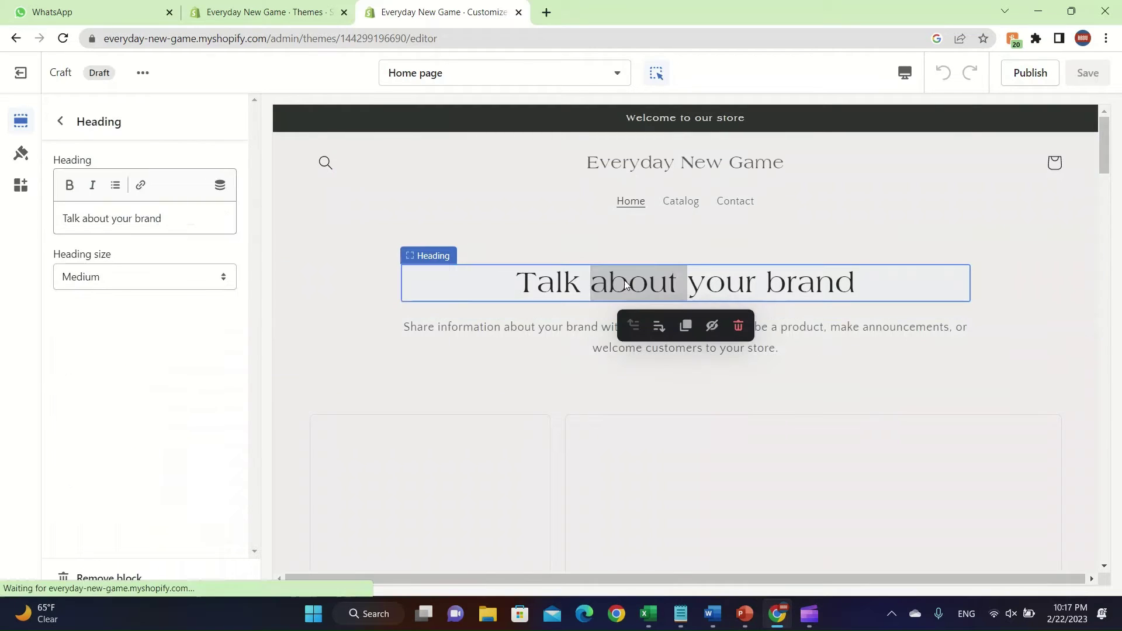
triple_click(145, 218)
type("NB")
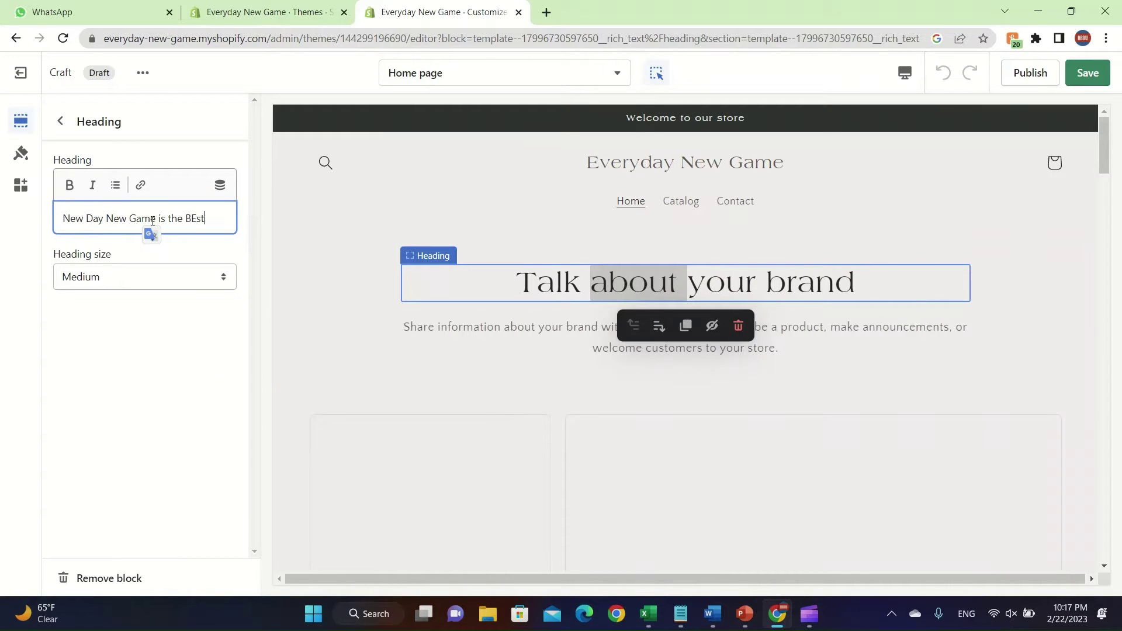
key("BackSpace")
key("BackSpace")
key("BackSpace")
type("es")
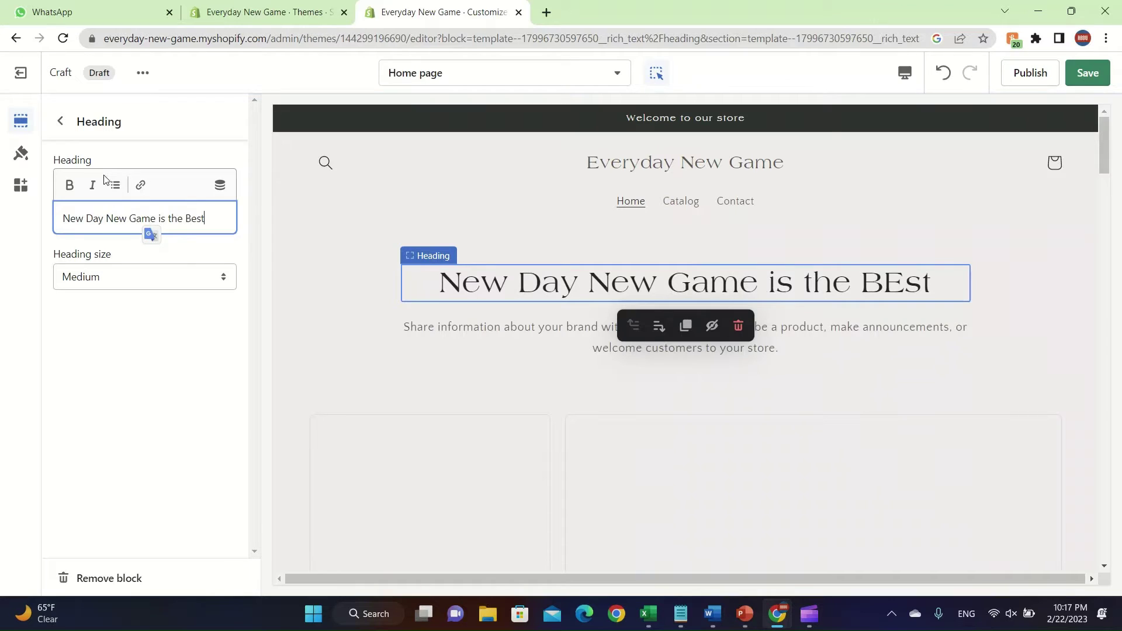
Step: Set the heading size to Extra large after briefly trying Small
left_click(93, 277)
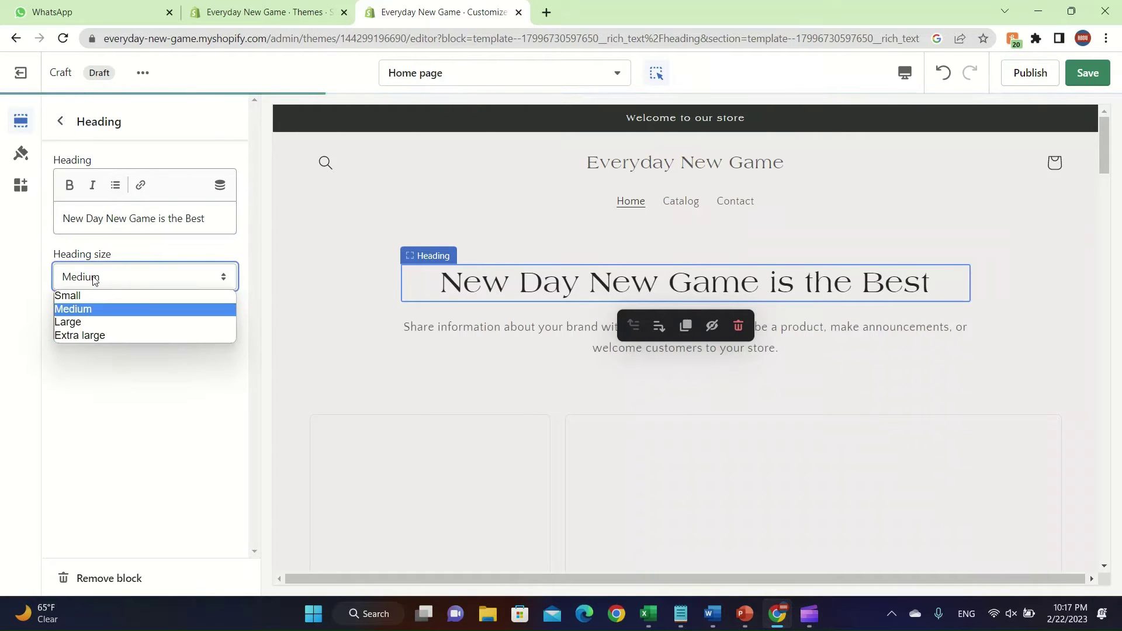
left_click(85, 335)
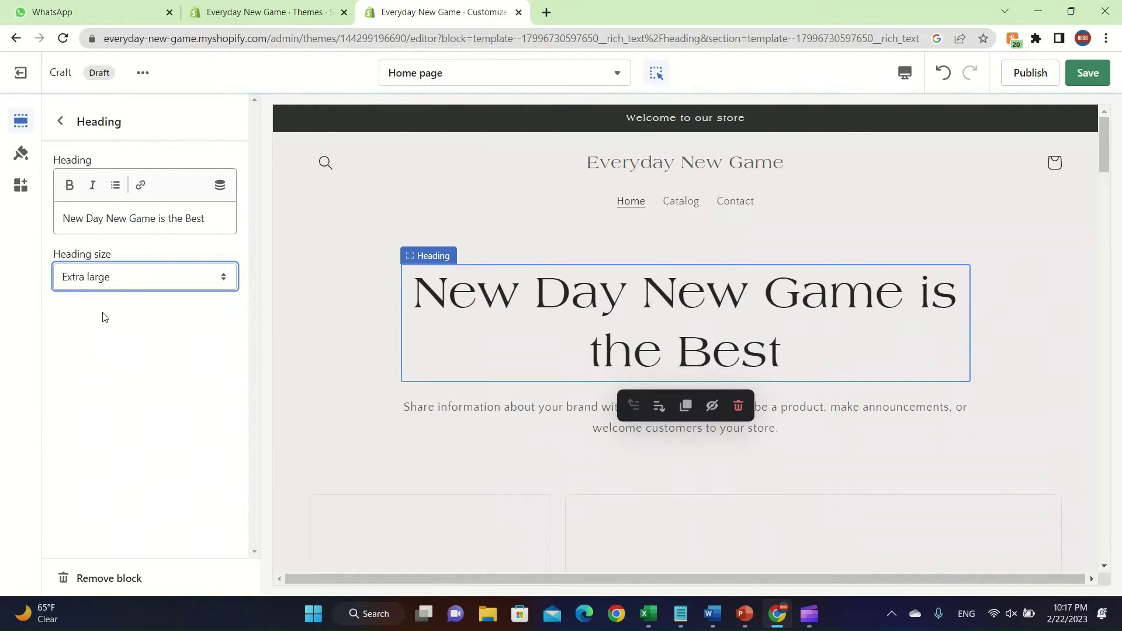
left_click(78, 283)
left_click(88, 294)
left_click(93, 285)
left_click(110, 337)
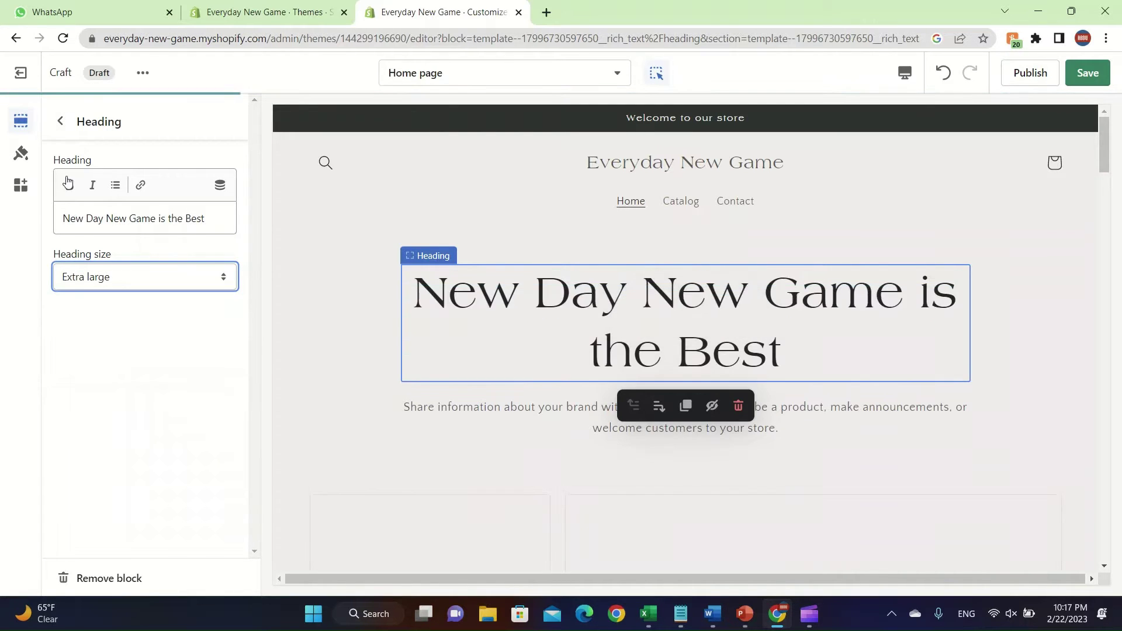
left_click(61, 124)
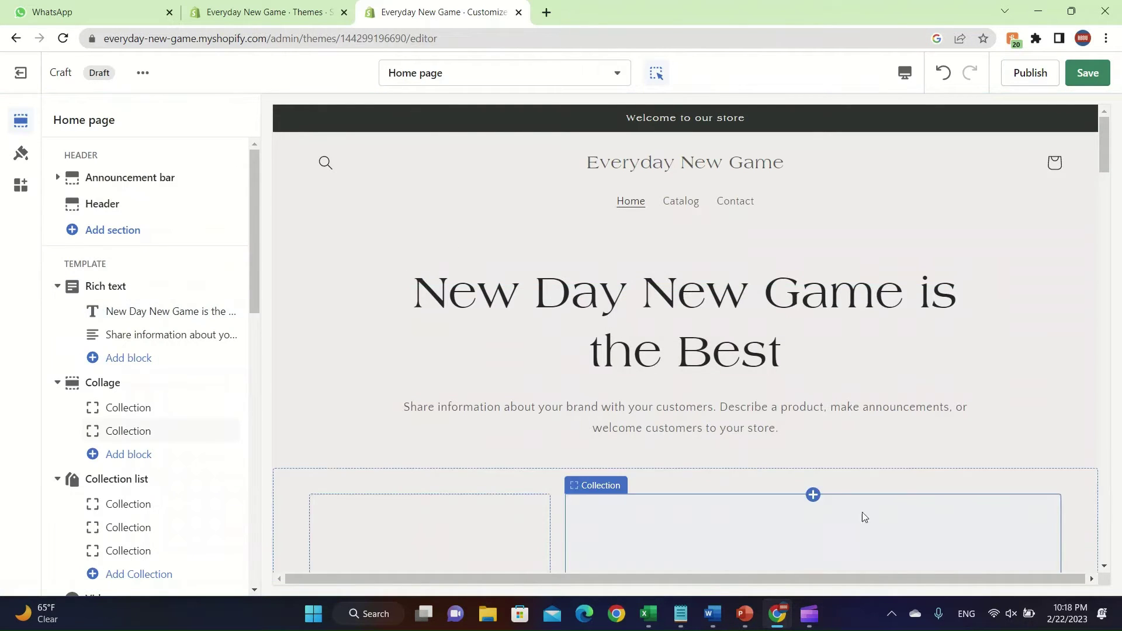
Step: Give the header the Background 2 colour scheme after trying Accent 2 and Accent 1
left_click(697, 143)
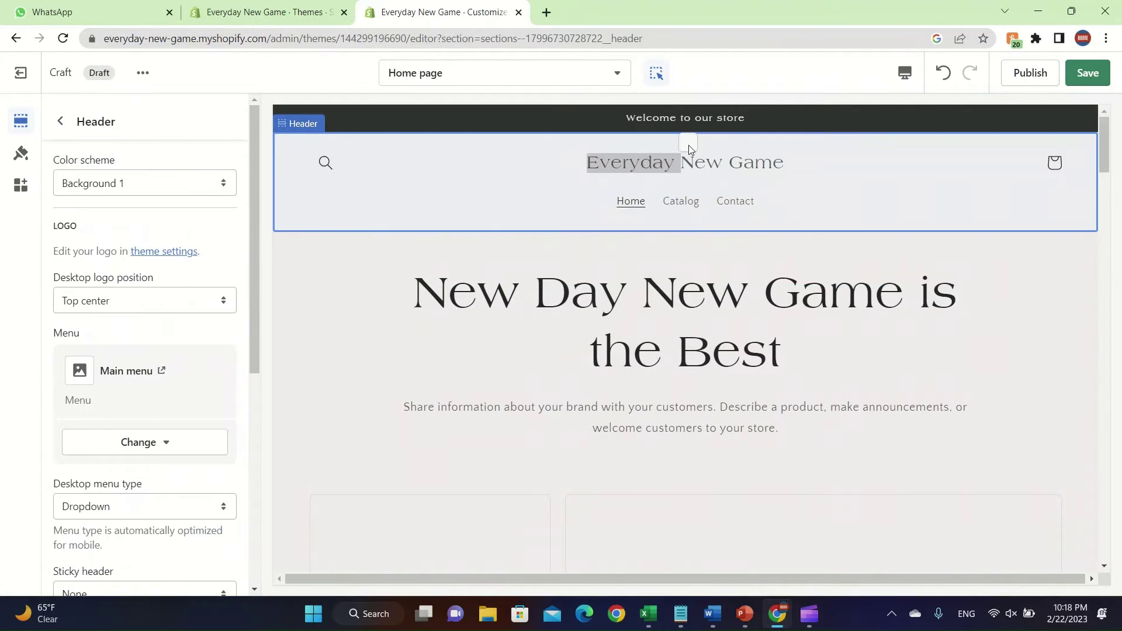
left_click(156, 194)
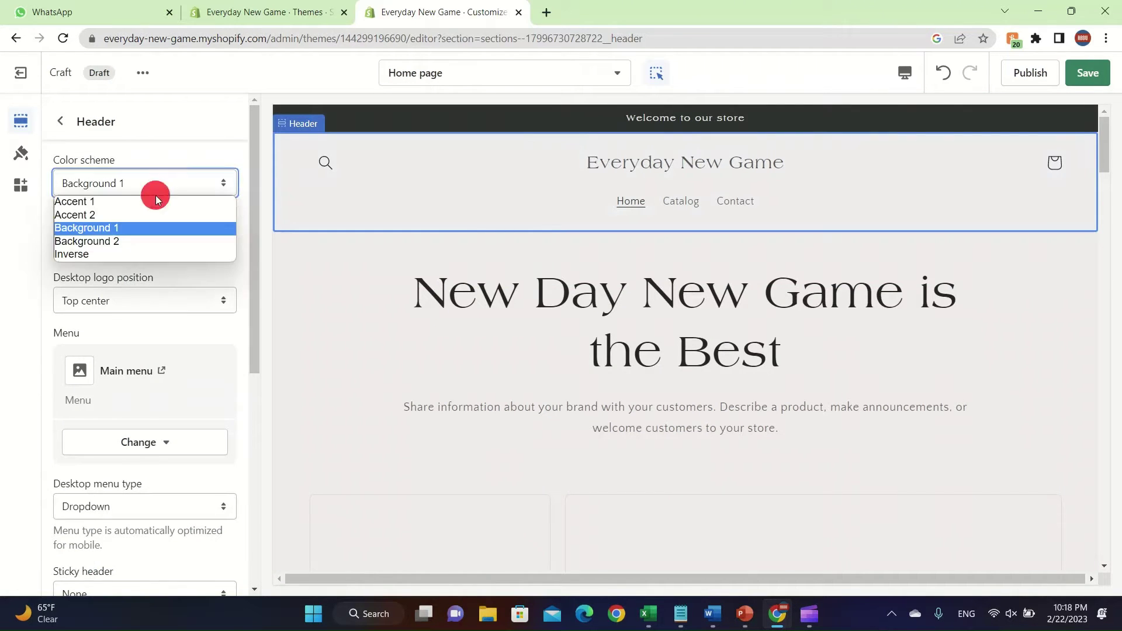
left_click(100, 215)
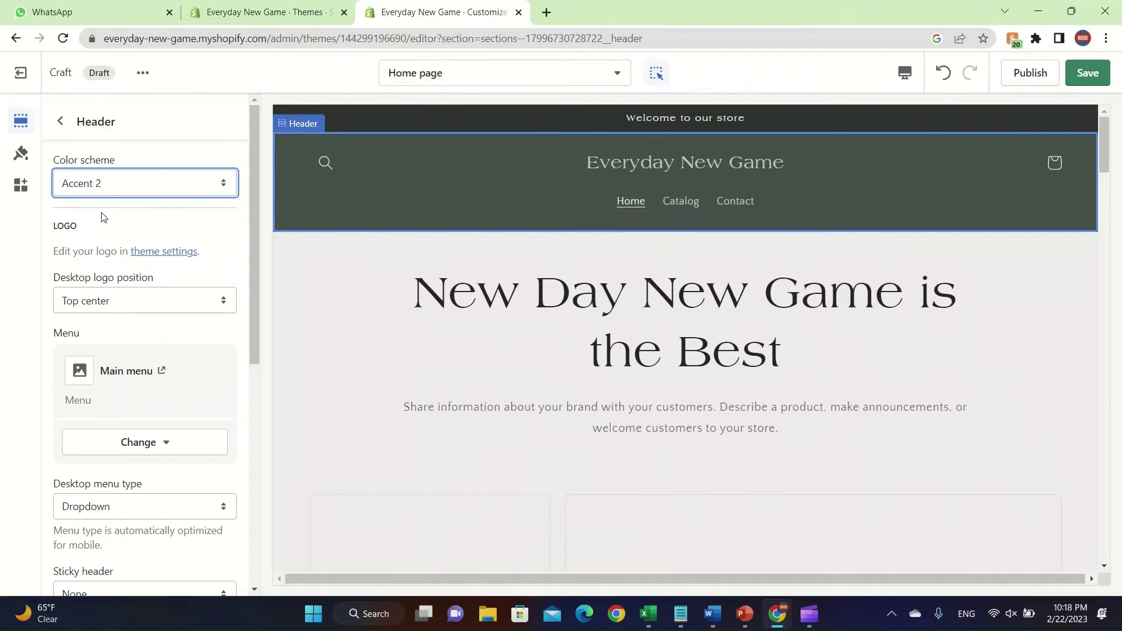
left_click(149, 183)
left_click(132, 200)
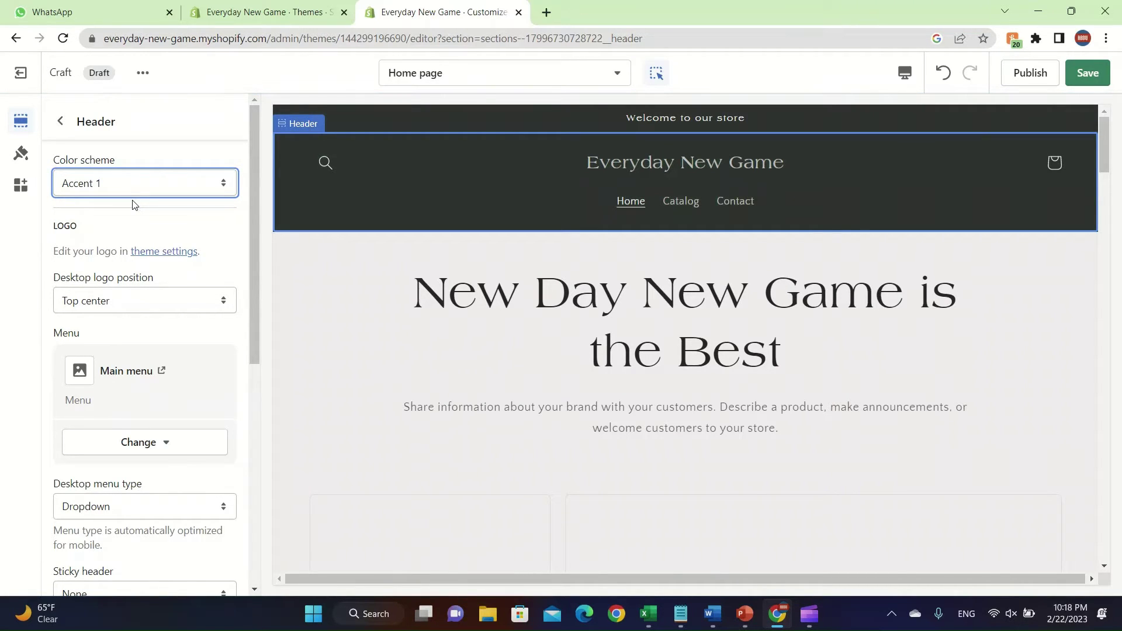
left_click(163, 173)
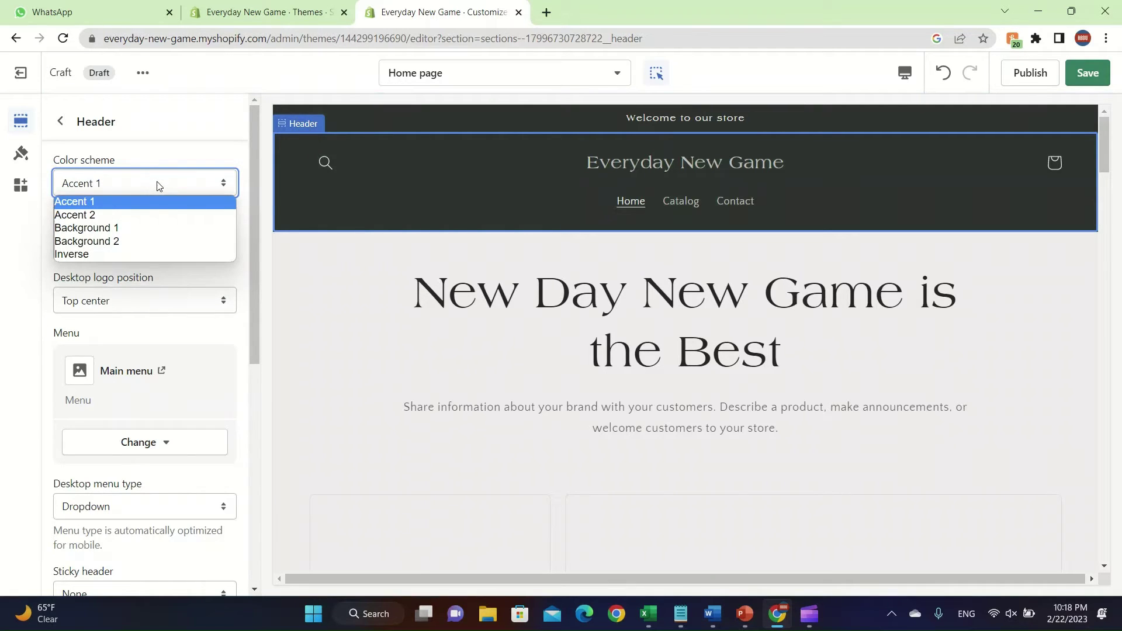
left_click(100, 241)
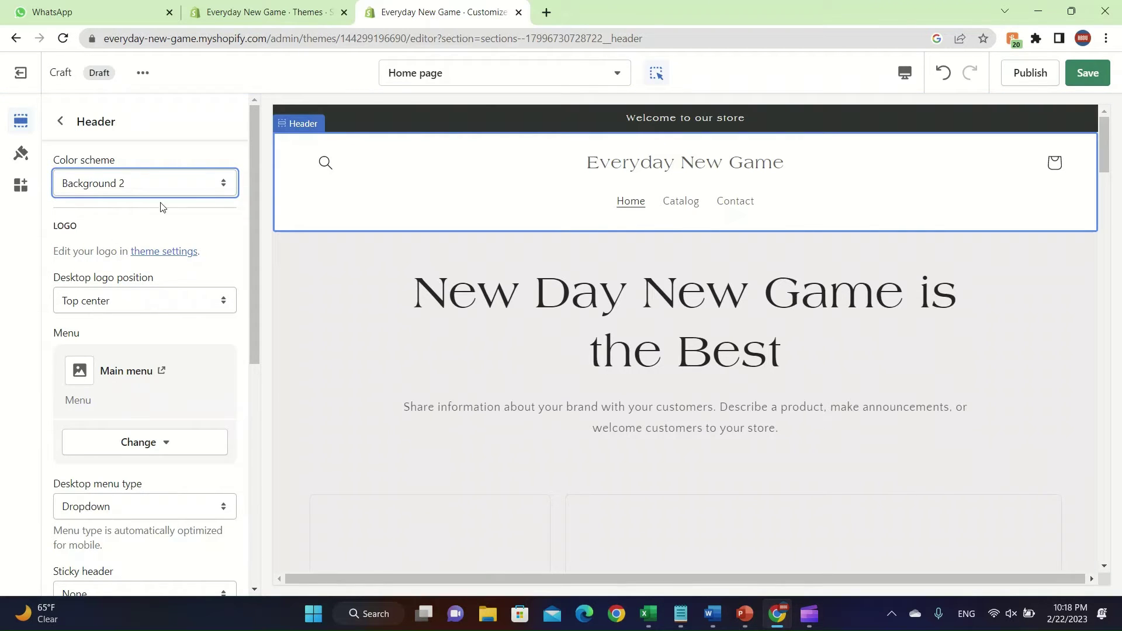
Step: Inspect the announcement bar's text settings without changing them
left_click(403, 124)
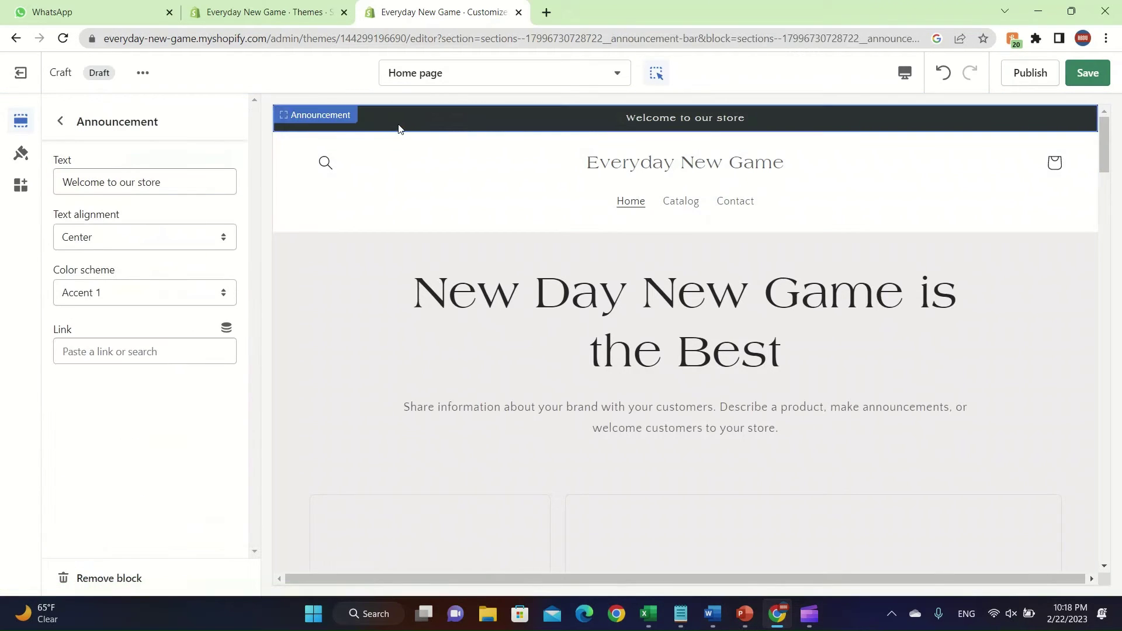
triple_click(155, 183)
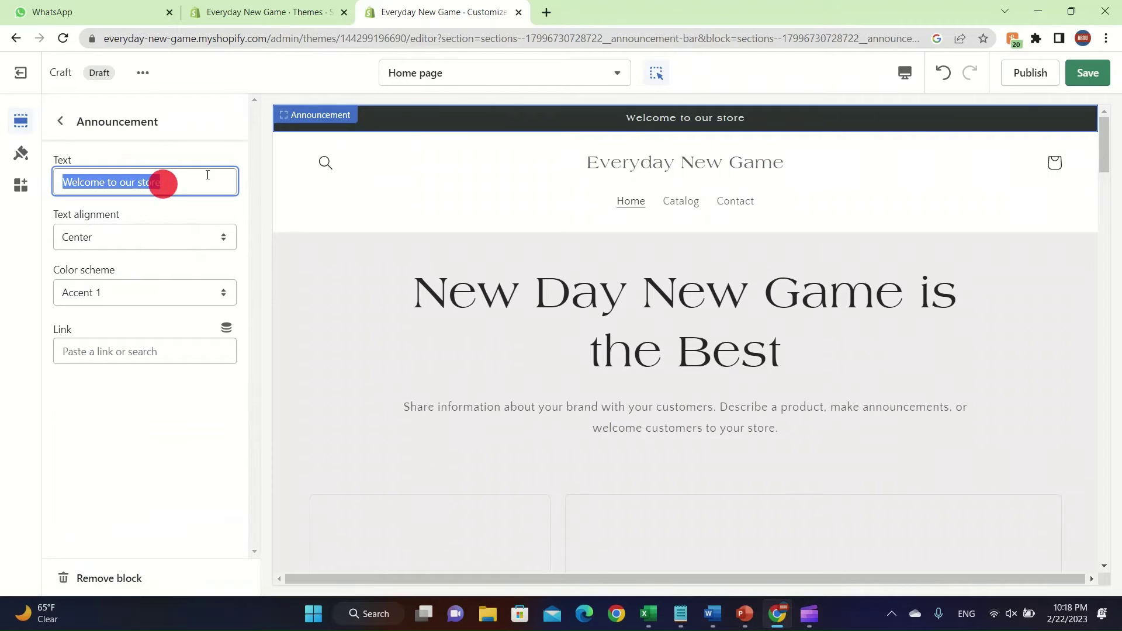
double_click(153, 182)
scroll(136, 231, "up", 2)
scroll(137, 231, "down", 2)
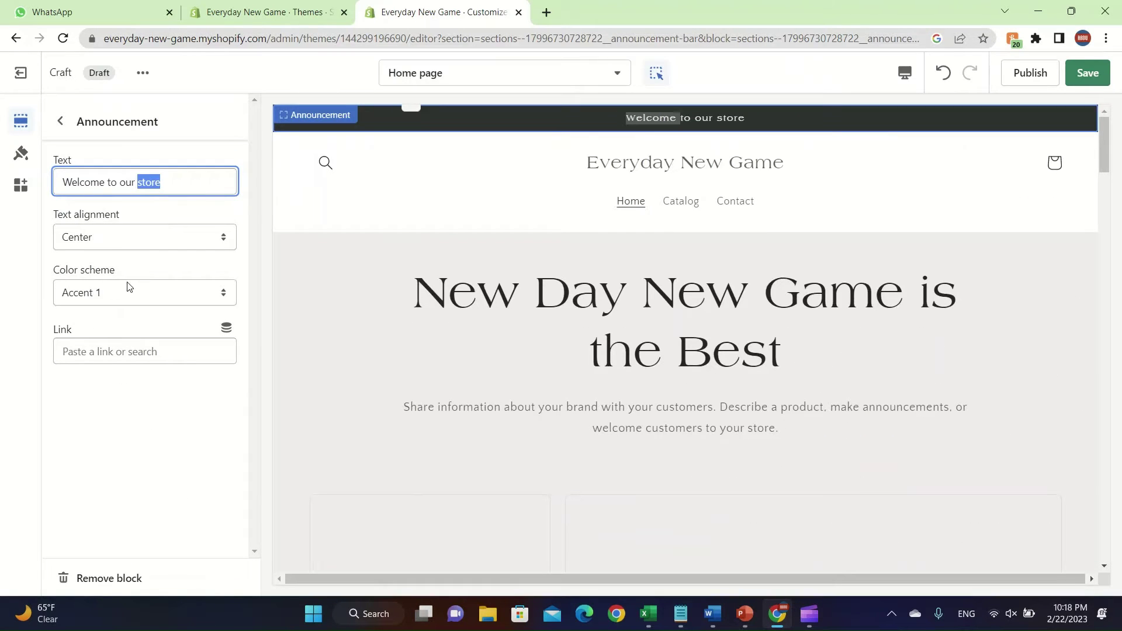
left_click(59, 123)
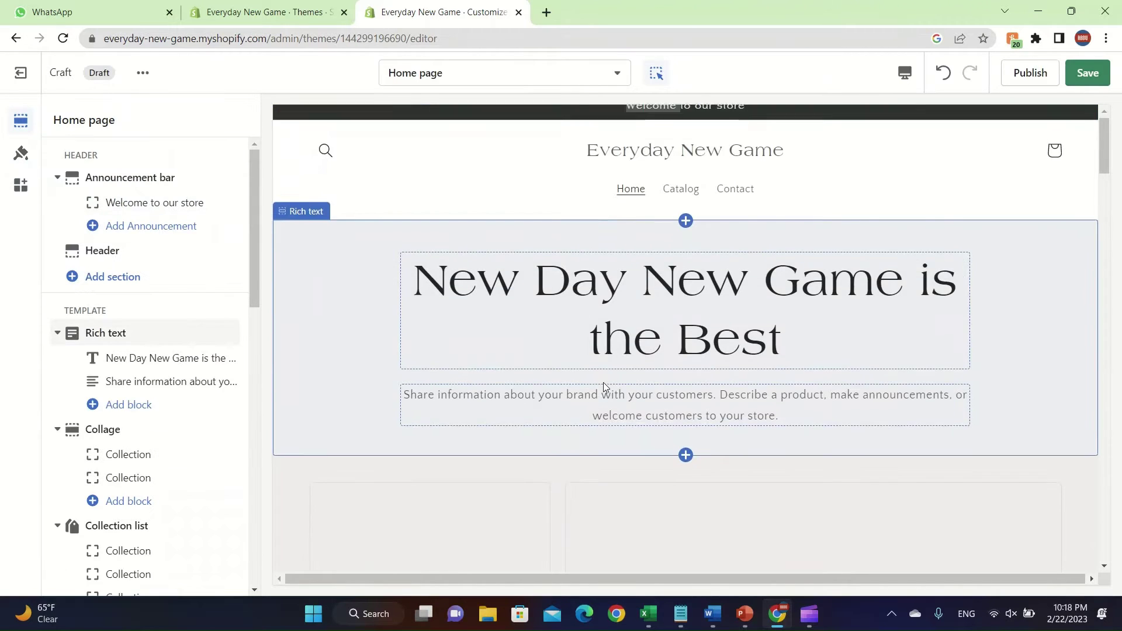
Step: Open the Rich text description block under the heading
scroll(604, 382, "down", 5)
scroll(603, 382, "up", 3)
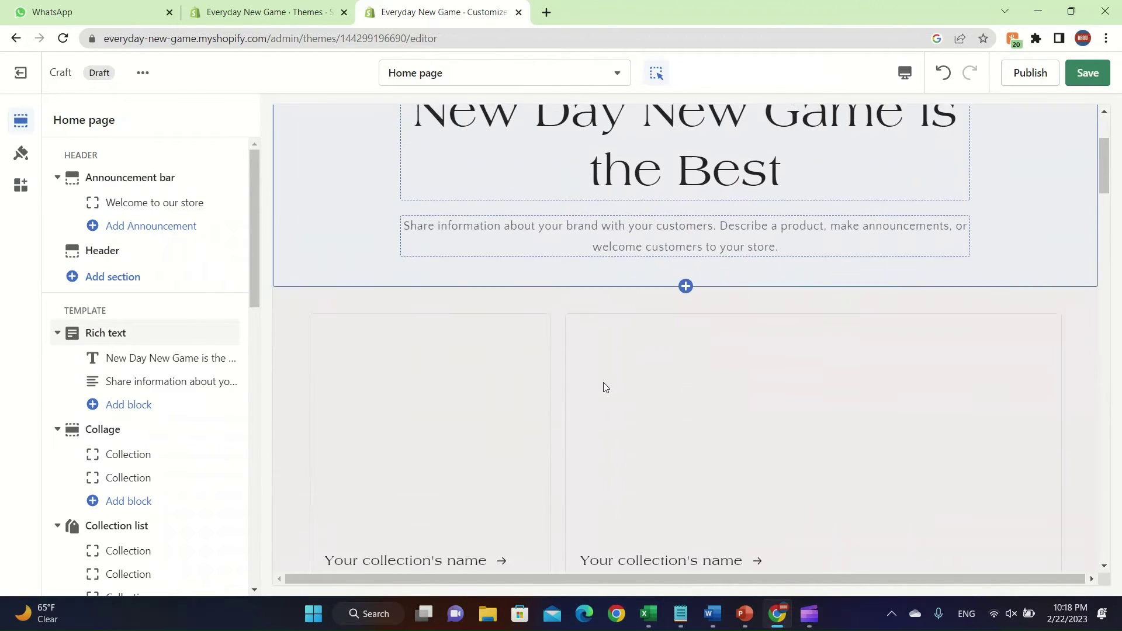
triple_click(706, 252)
scroll(700, 267, "up", 3)
Step: Rewrite the description to say the site sells customers the best items in the world
mouse_move(528, 403)
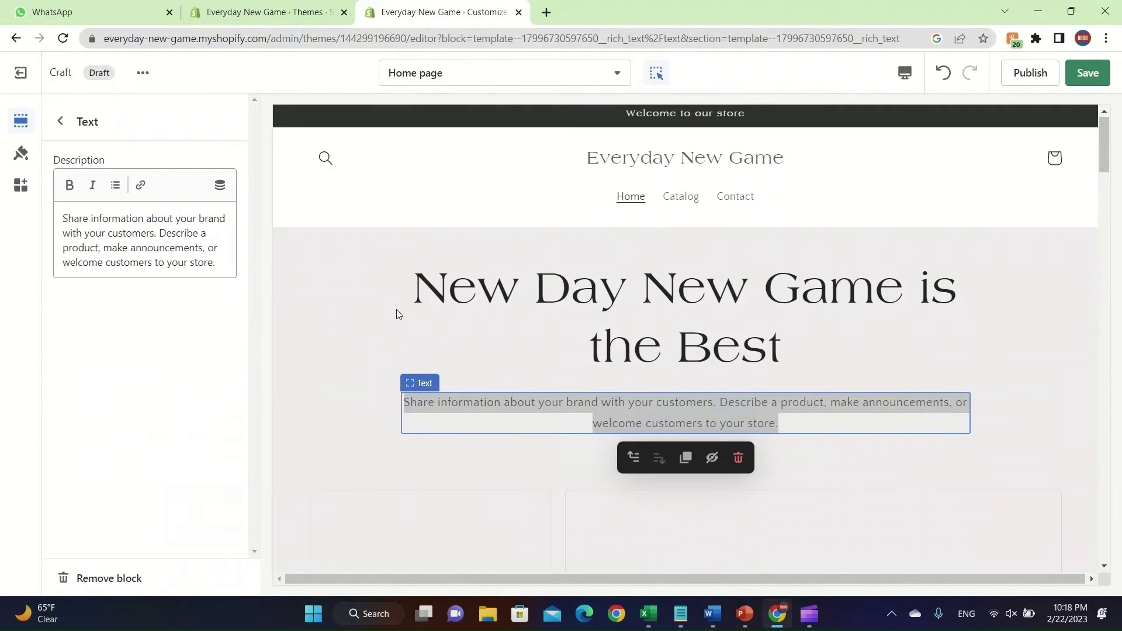
triple_click(213, 270)
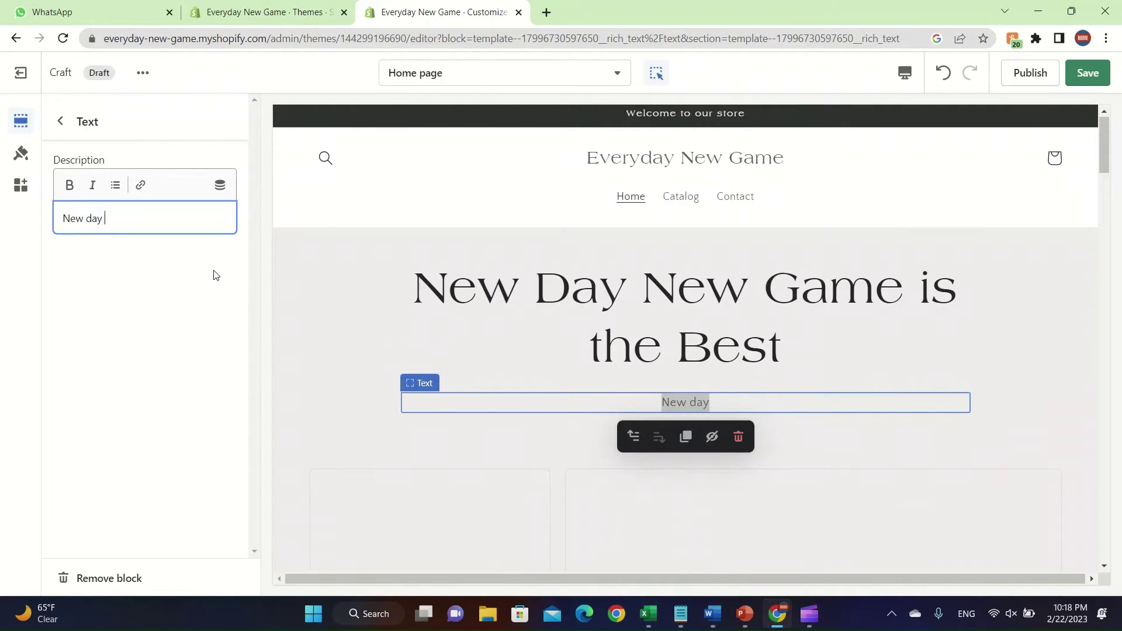
type("te wher")
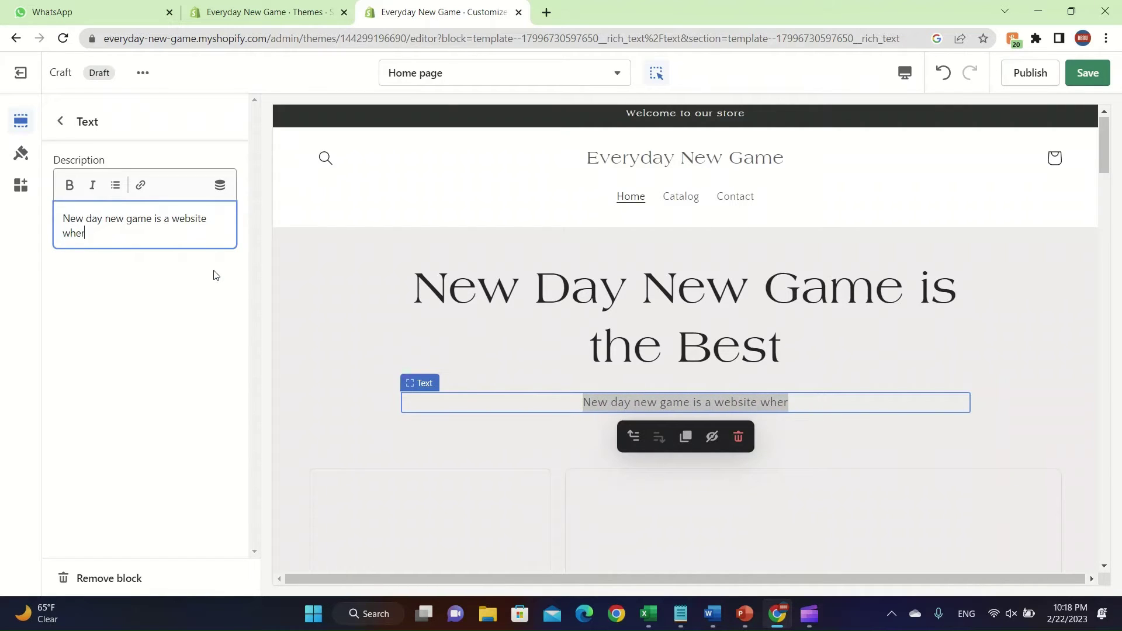
type("e you can sell your customers the best items int he world")
key("Return")
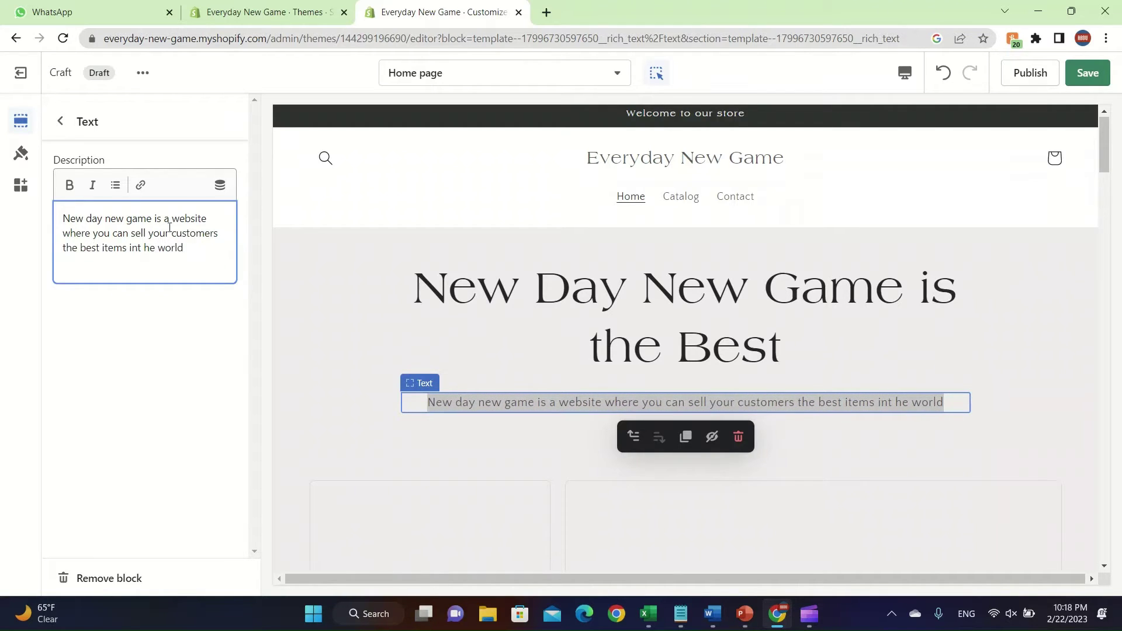
Step: Open the first Collection card's settings in the Collage section
left_click(61, 120)
scroll(482, 309, "down", 2)
scroll(483, 313, "down", 3)
left_click(416, 275)
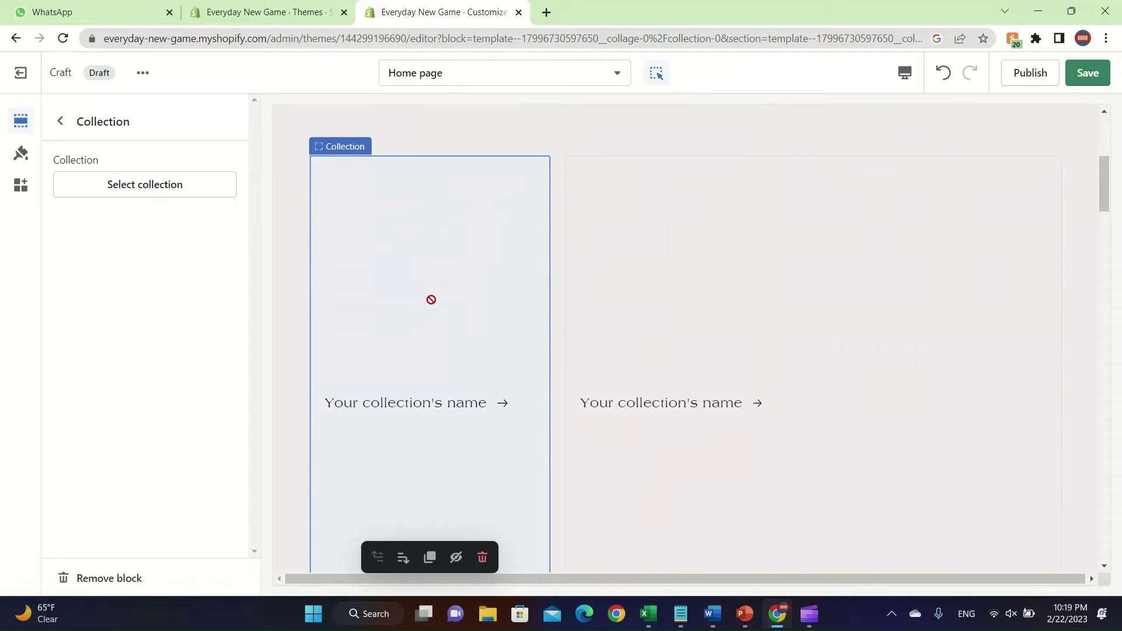
Step: Return to the homepage section list and reopen the Video section's settings
left_click(48, 113)
scroll(618, 209, "down", 5)
scroll(618, 209, "down", 8)
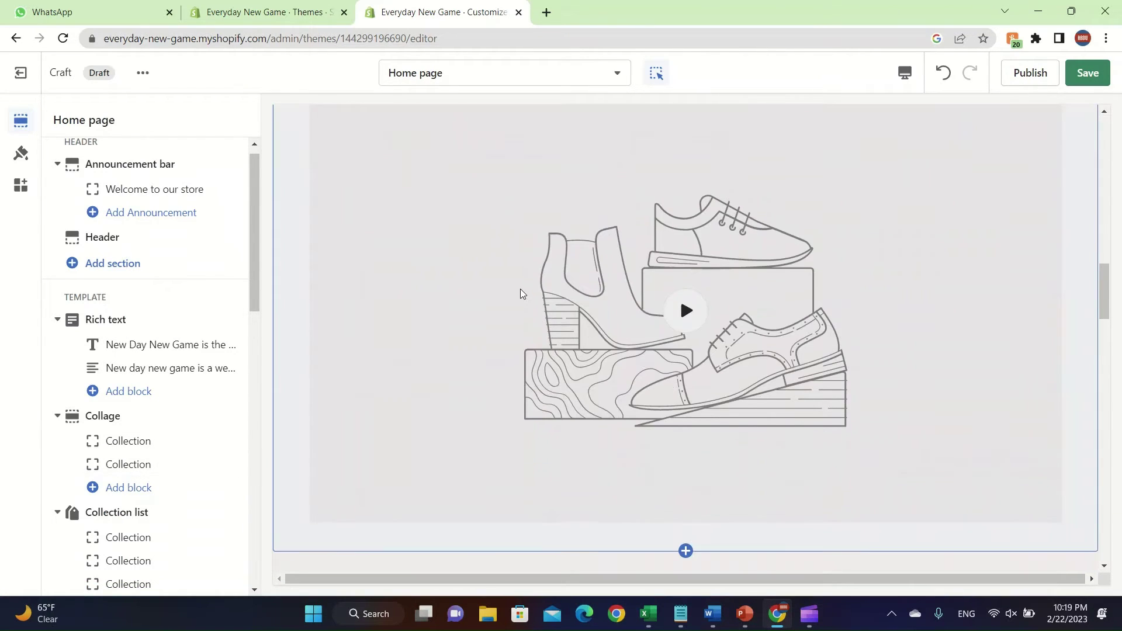
scroll(522, 293, "up", 2)
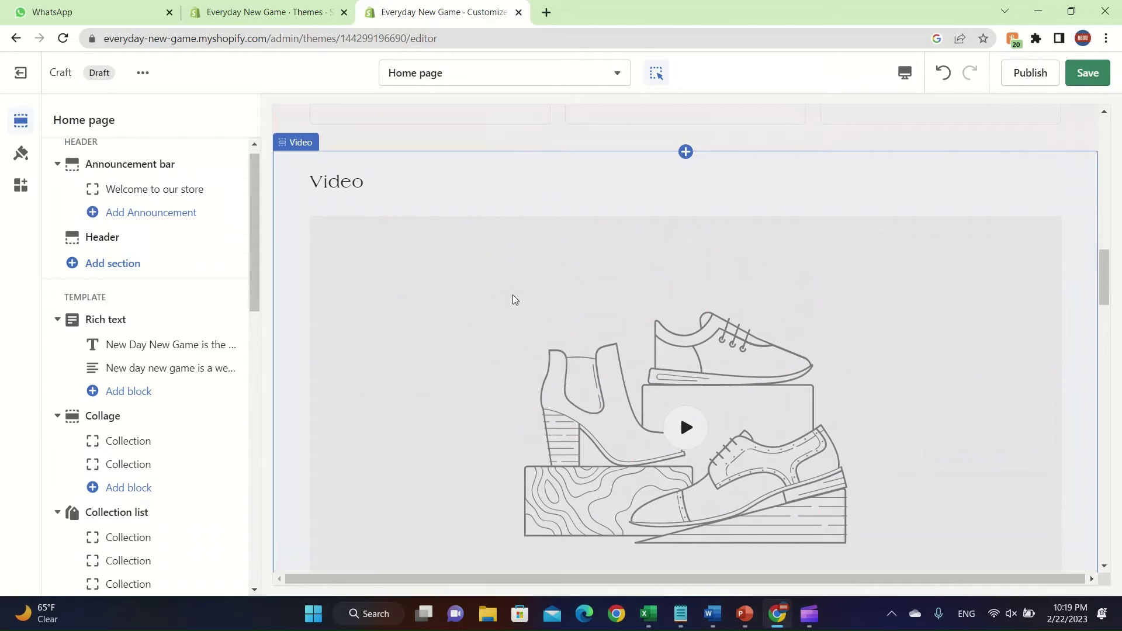
left_click(512, 298)
scroll(167, 367, "down", 3)
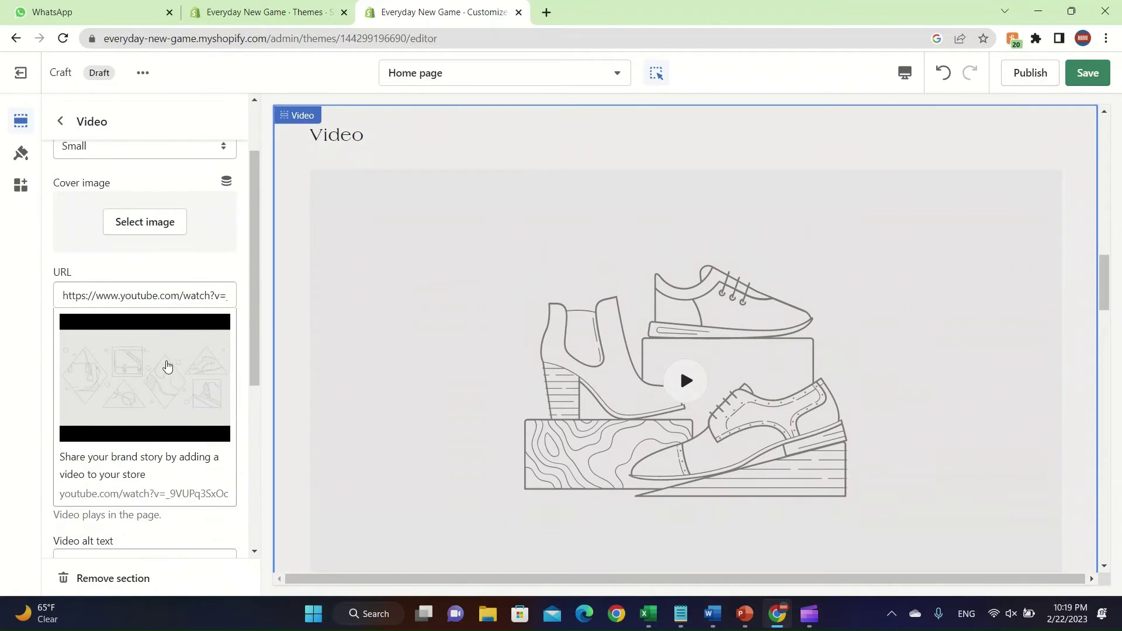
scroll(151, 443, "down", 2)
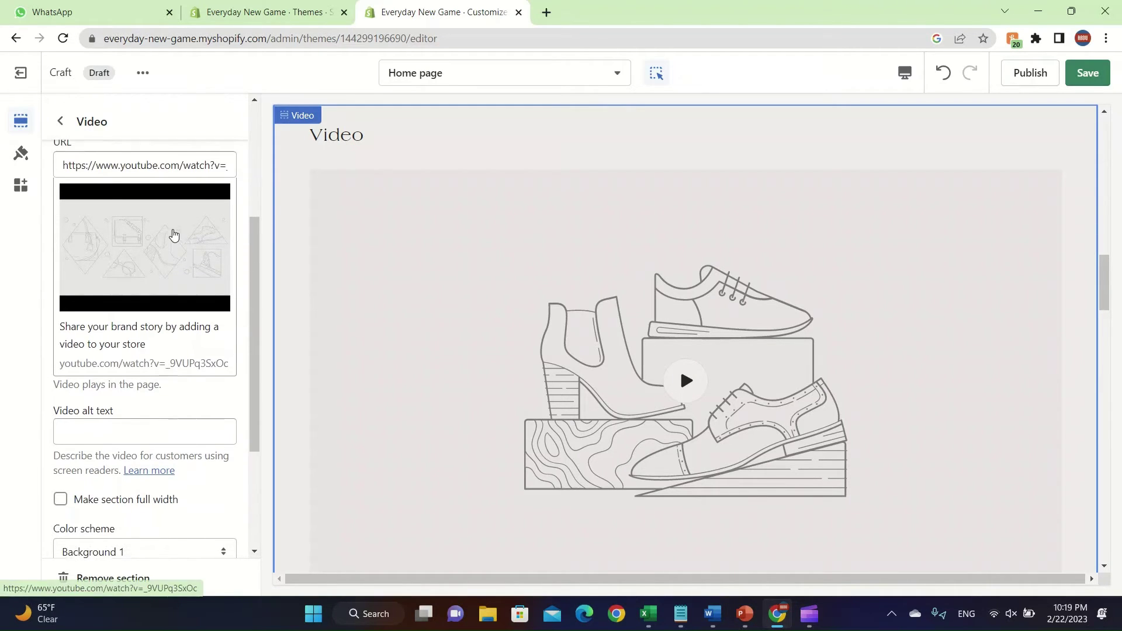
scroll(173, 234, "up", 1)
Step: Select the Video section's YouTube URL and play the default video in the preview
left_click(179, 213)
key("ctrl+a")
scroll(179, 213, "up", 3)
scroll(581, 278, "up", 1)
scroll(411, 320, "up", 2)
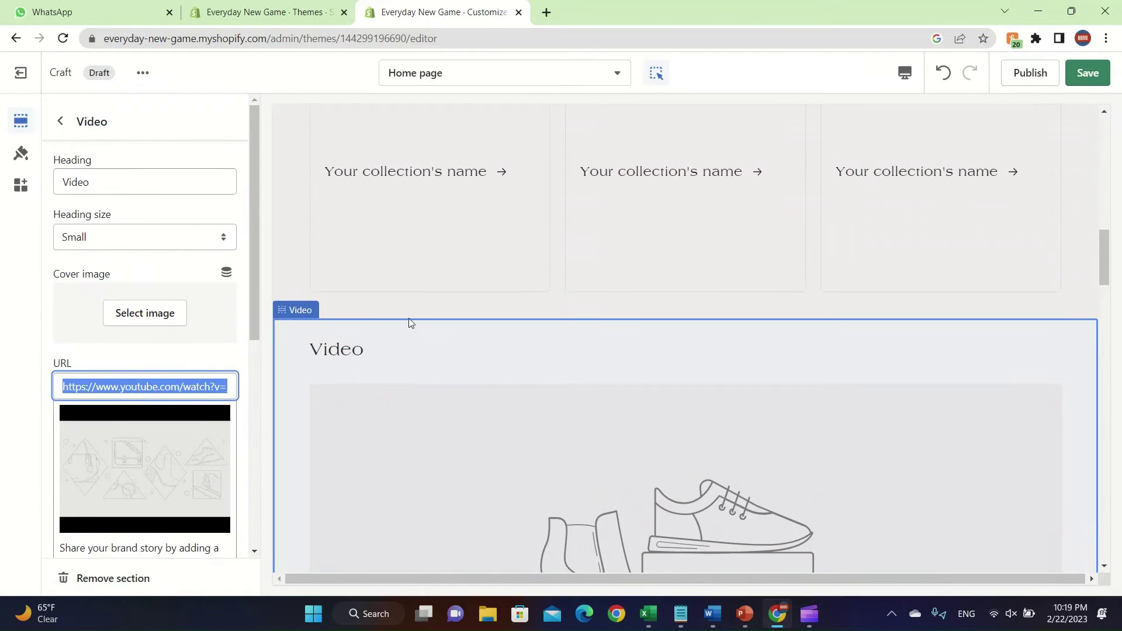
scroll(693, 423, "down", 3)
left_click(687, 421)
Step: Go back from the Video settings to the Home page section list
scroll(686, 421, "down", 2)
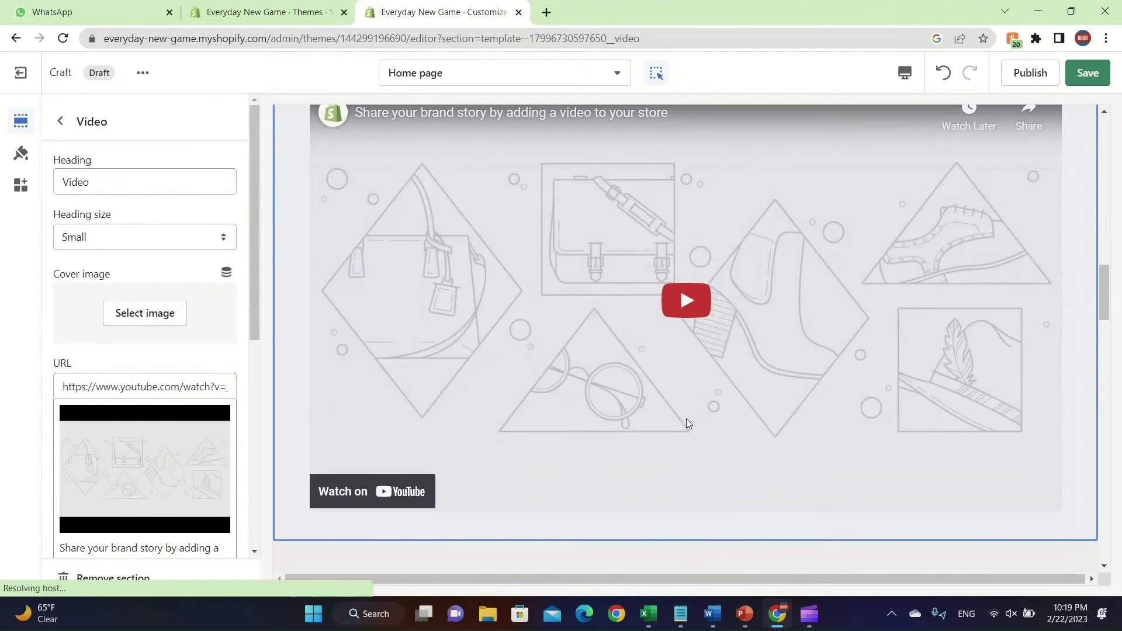
scroll(612, 247, "up", 3)
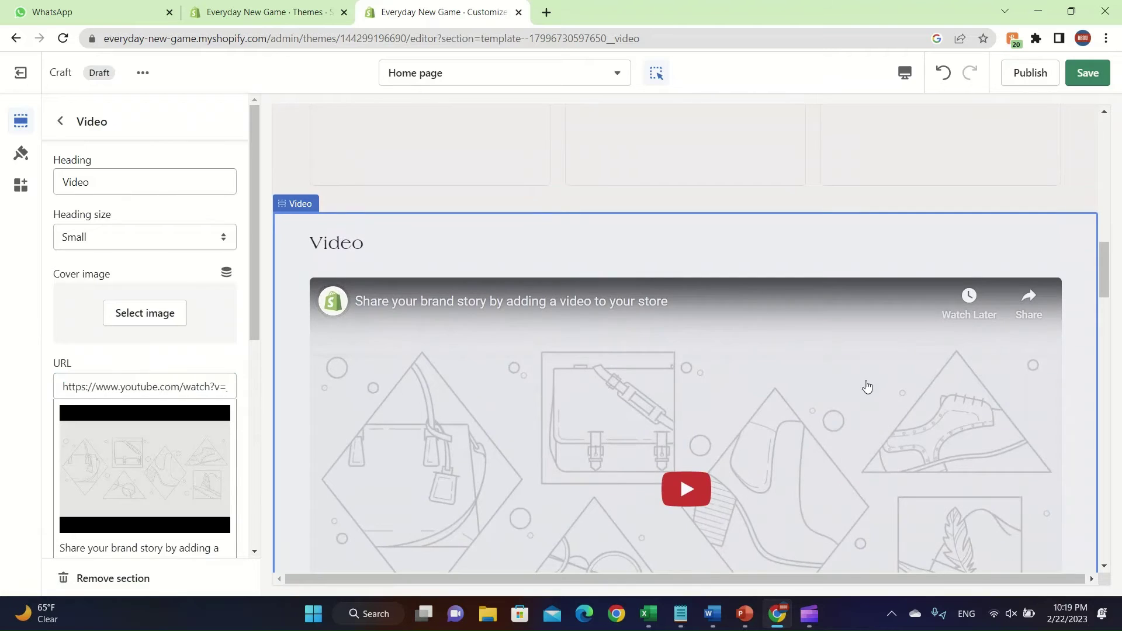
scroll(734, 471, "down", 5)
left_click(64, 119)
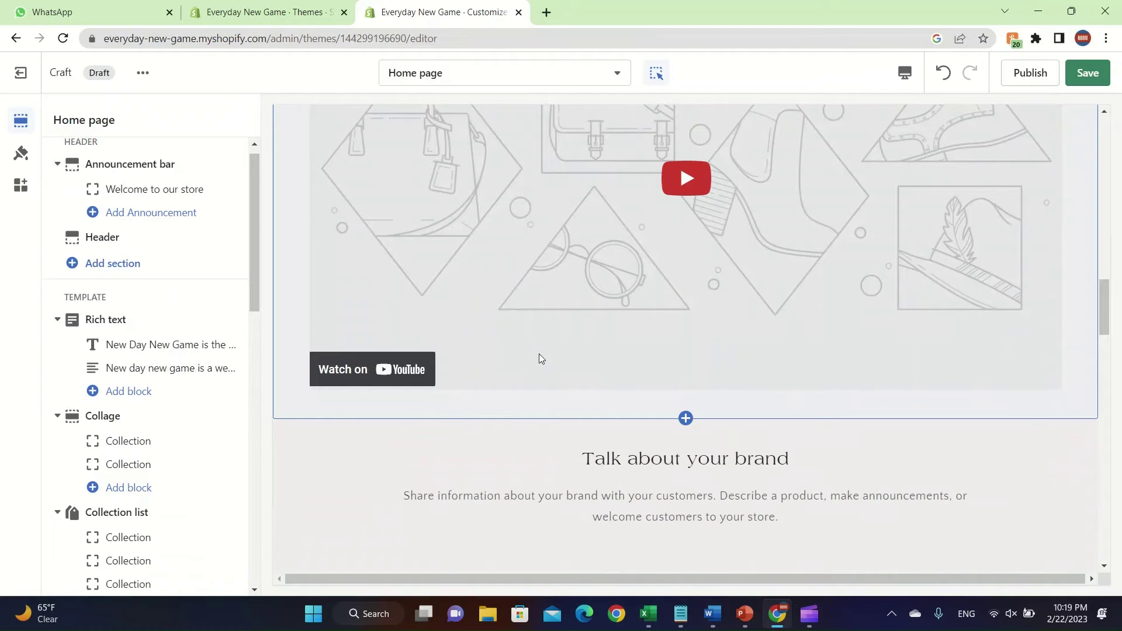
Step: Delete the 'Talk about your brand' heading and hide its description text block
scroll(686, 406, "down", 7)
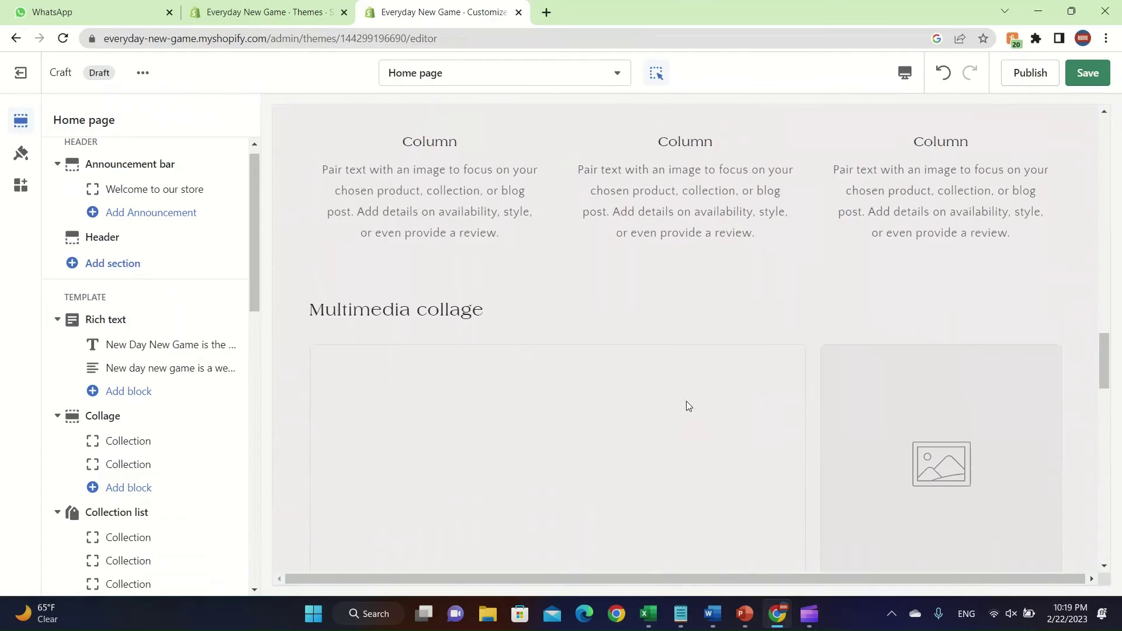
scroll(683, 350, "up", 3)
left_click(671, 254)
left_click(649, 253)
triple_click(168, 213)
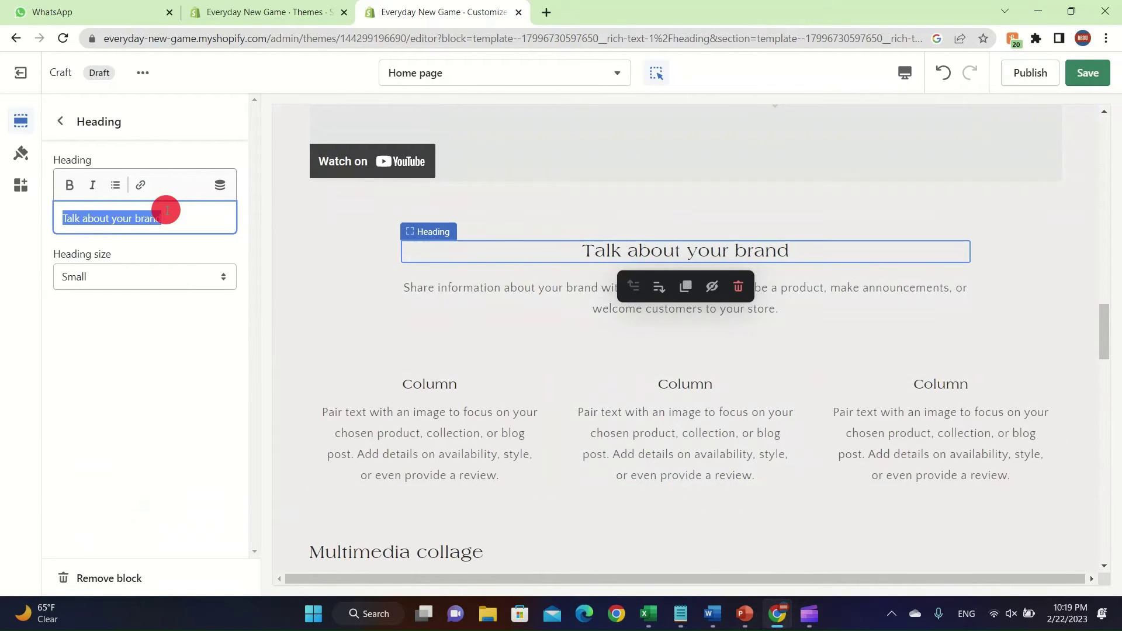
mouse_move(697, 251)
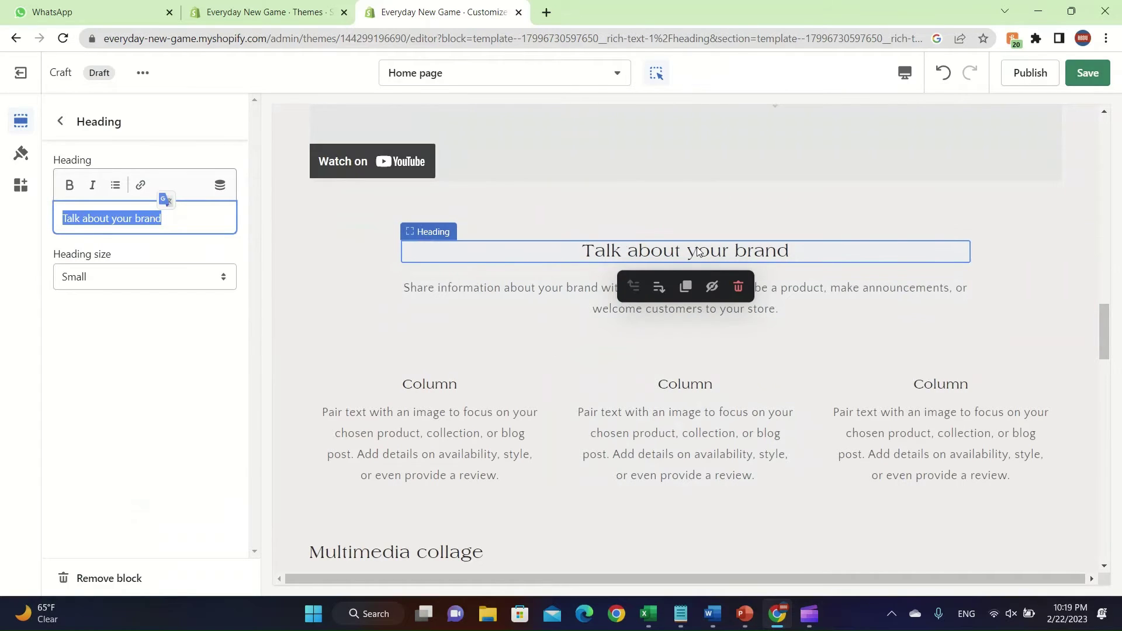
left_click(739, 287)
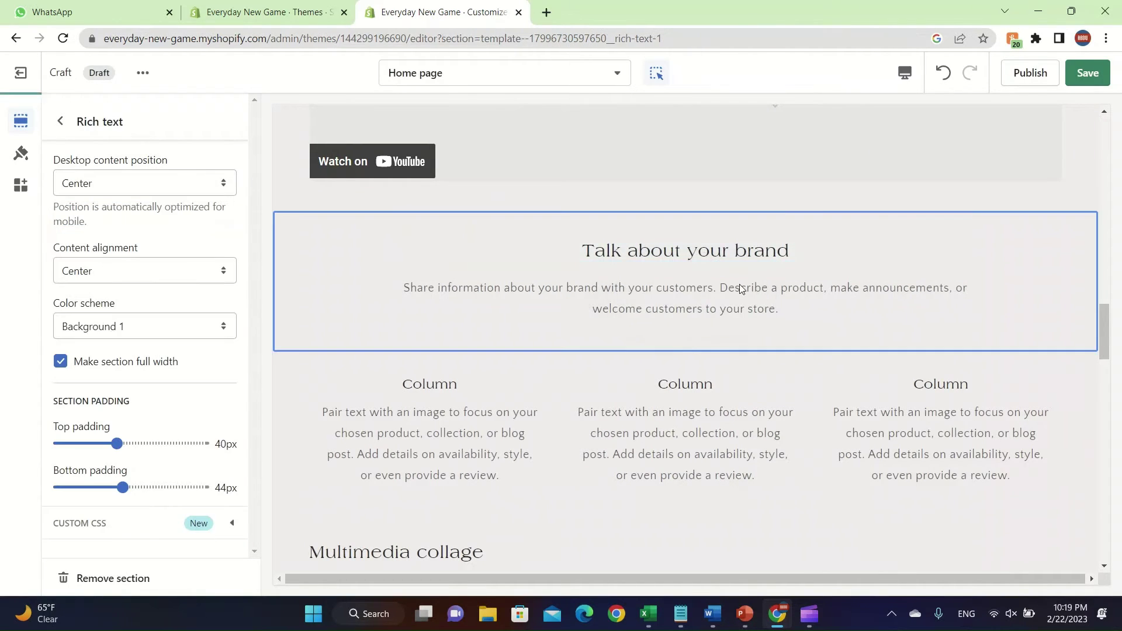
left_click(623, 267)
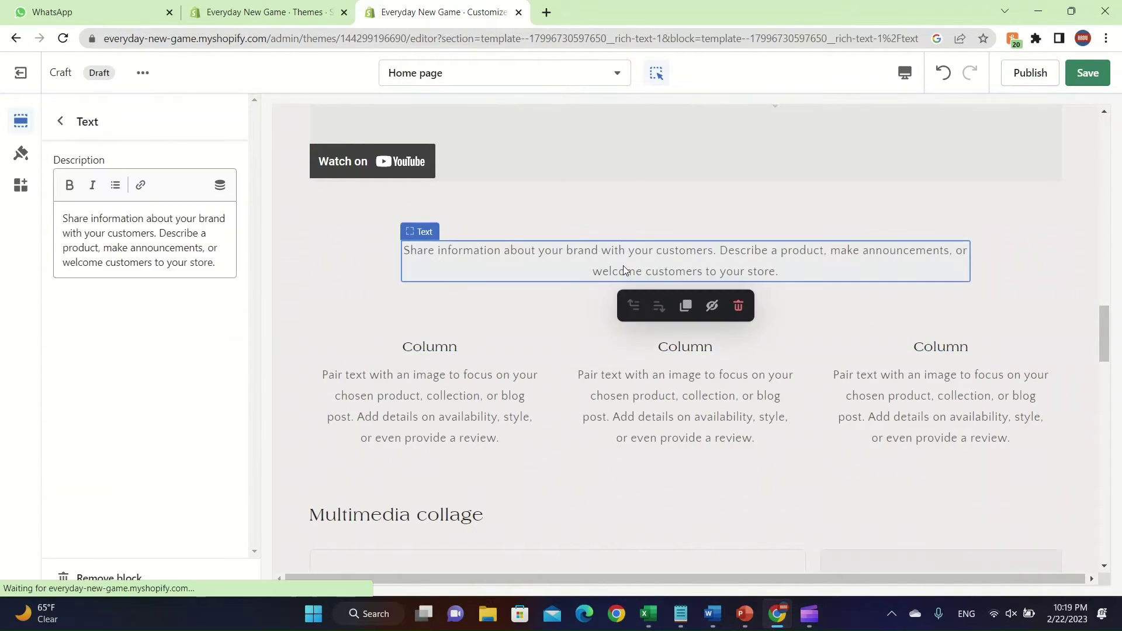
left_click(713, 308)
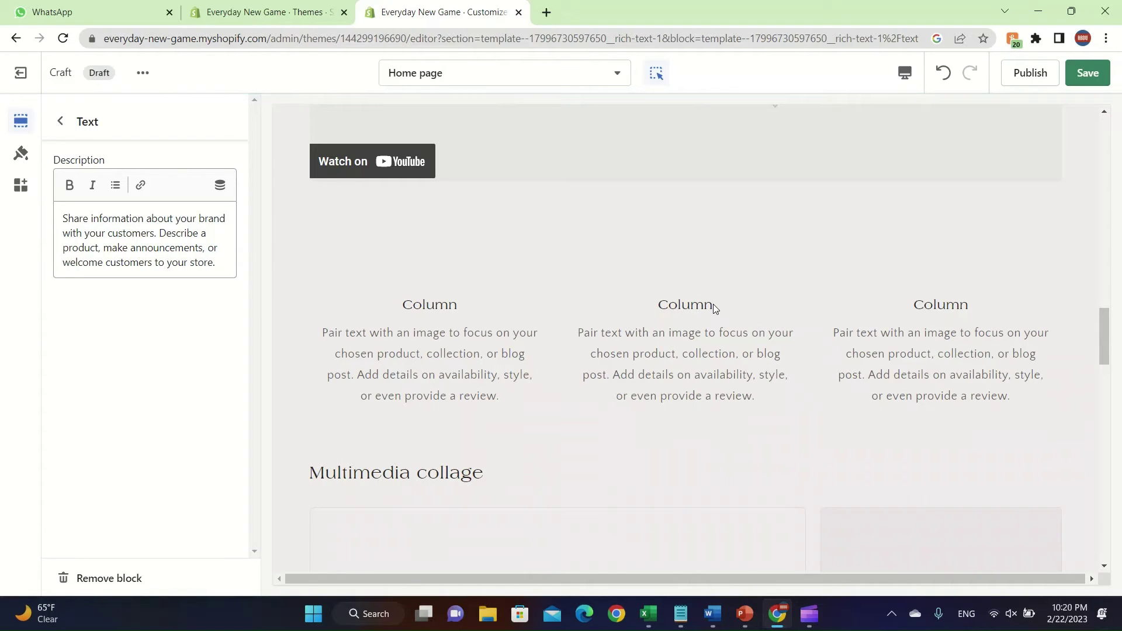
Step: Duplicate the middle Multicolumn column to create a fourth column
left_click(639, 299)
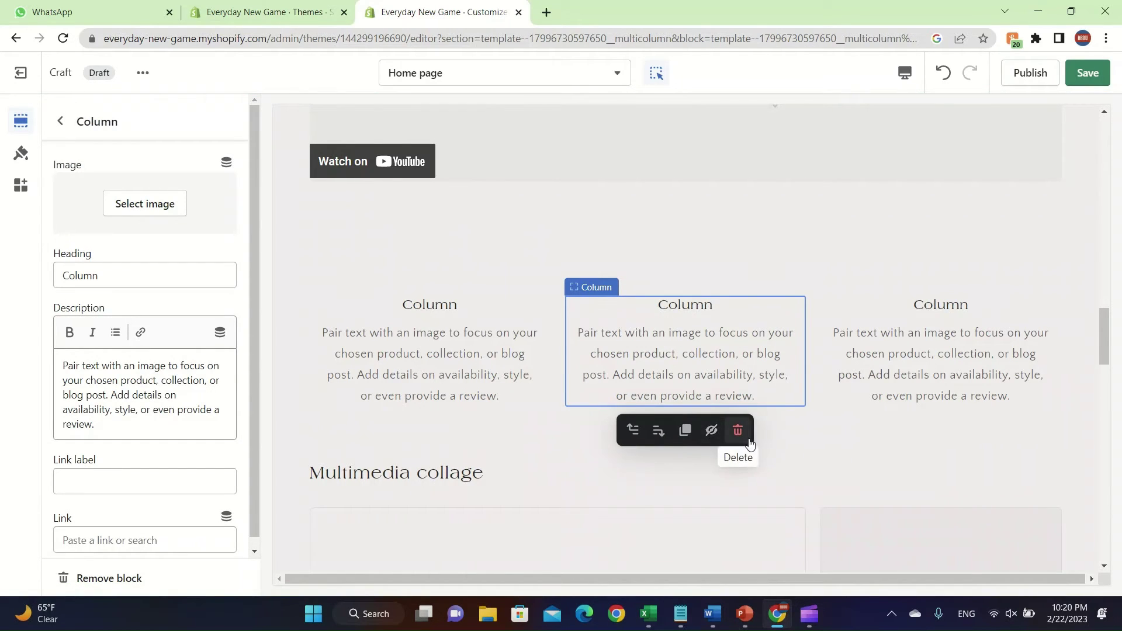
left_click(685, 436)
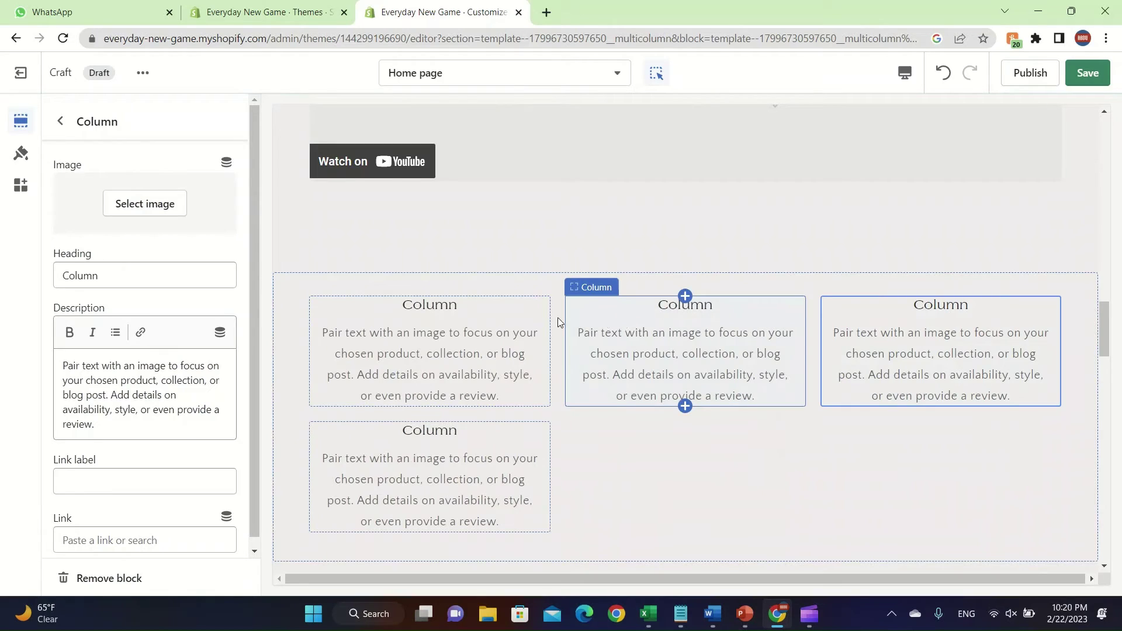
left_click(594, 292)
mouse_move(885, 334)
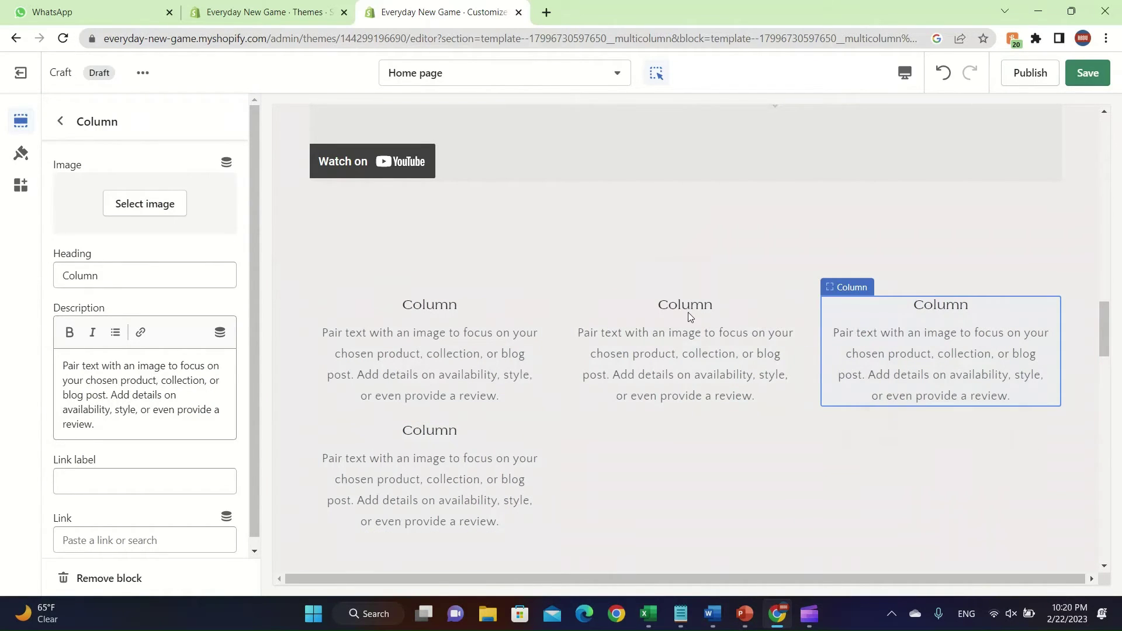
triple_click(623, 360)
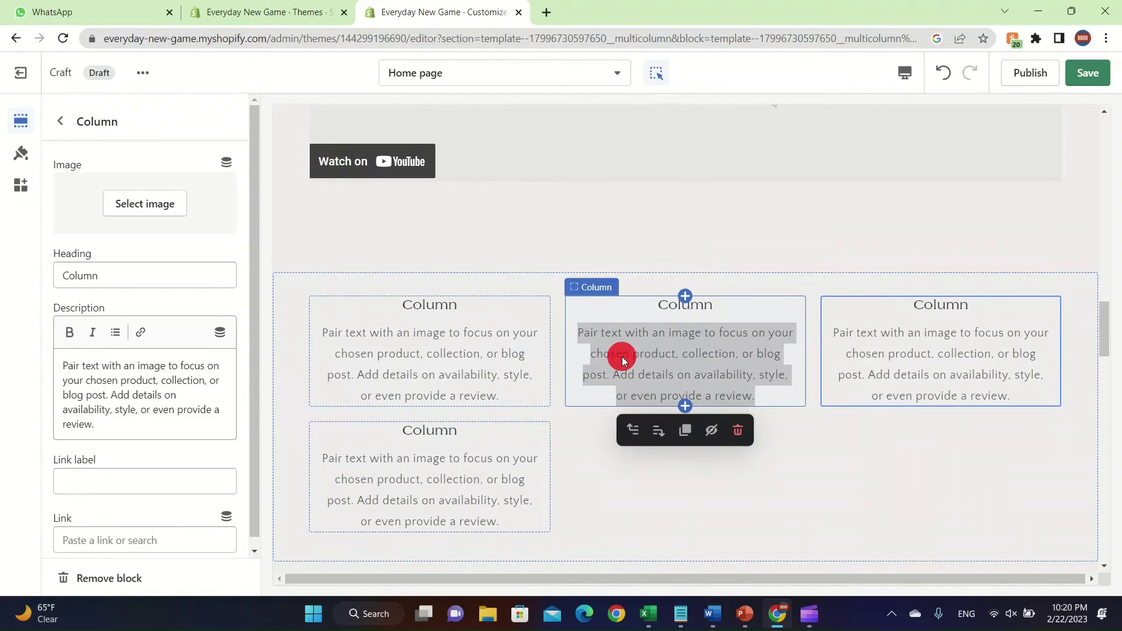
left_click(659, 432)
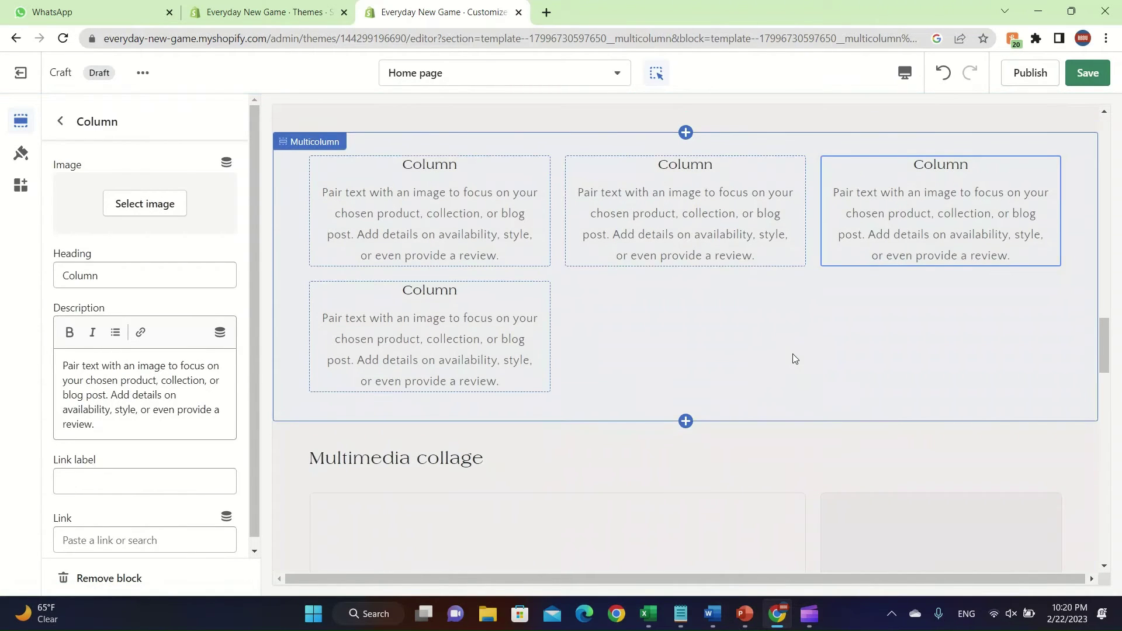
scroll(959, 296, "down", 7)
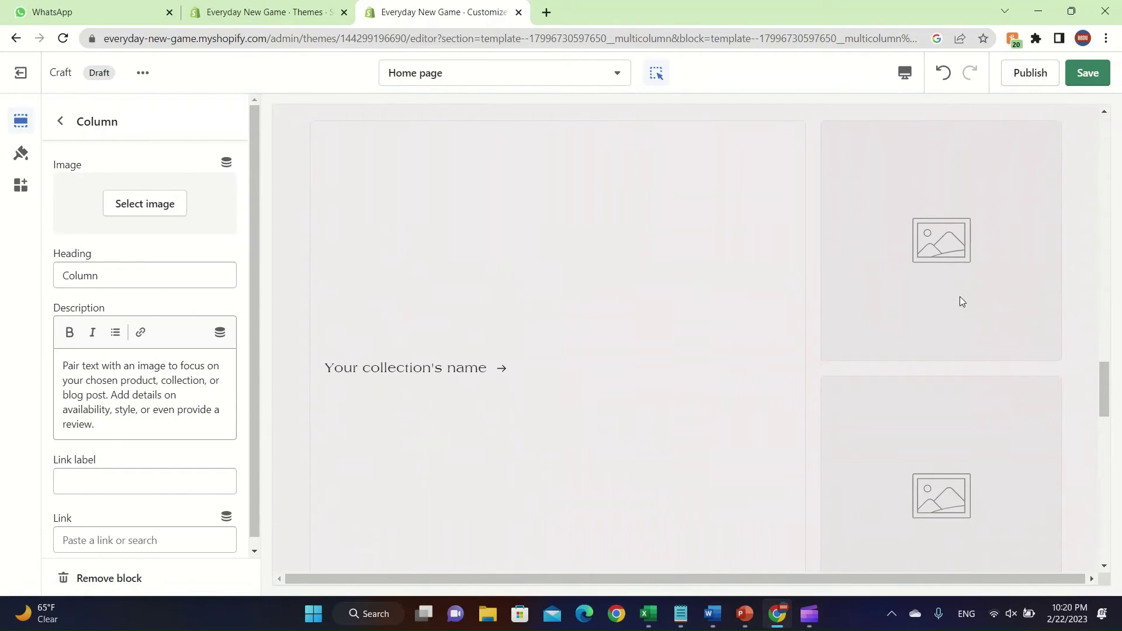
Step: Choose the seaside library photo for the collage's upper-right Image block
left_click(781, 268)
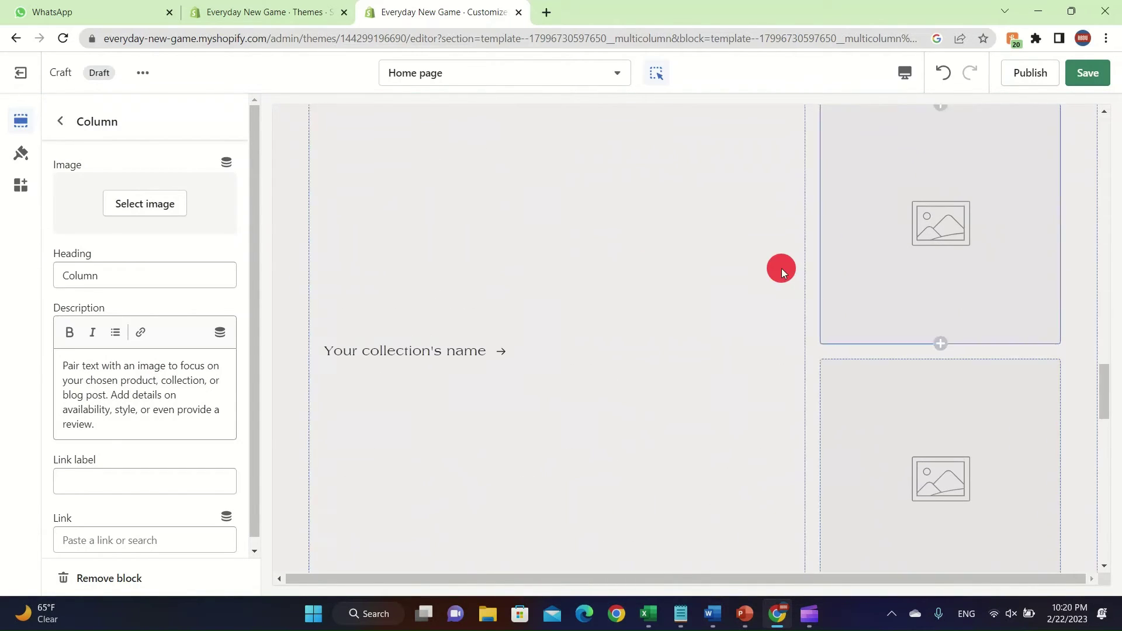
left_click(888, 279)
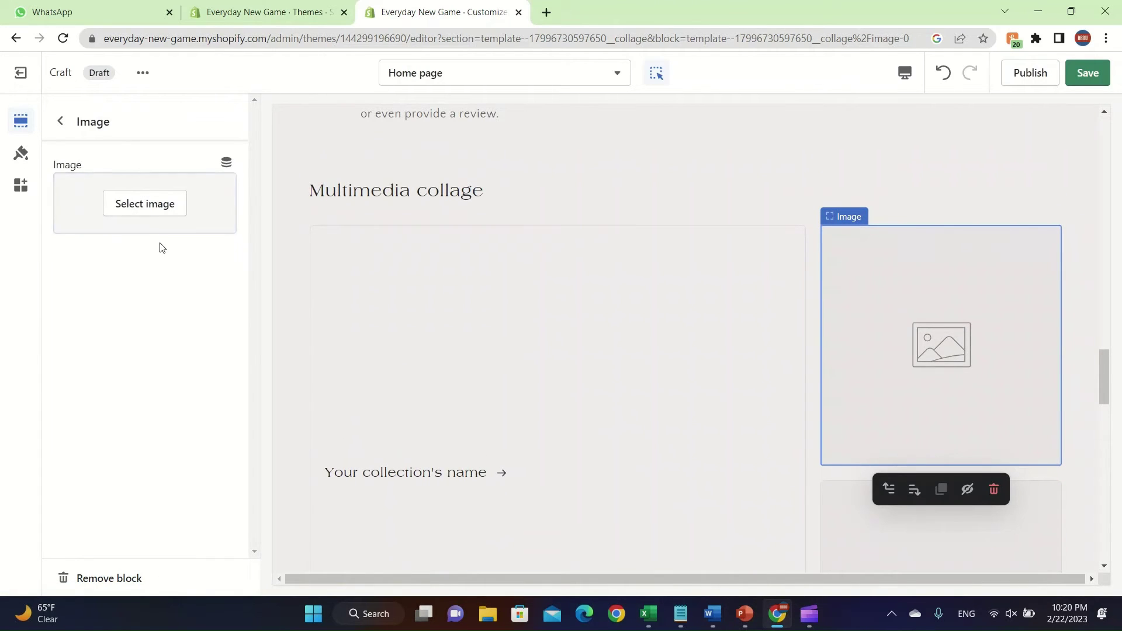
left_click(152, 213)
left_click(199, 230)
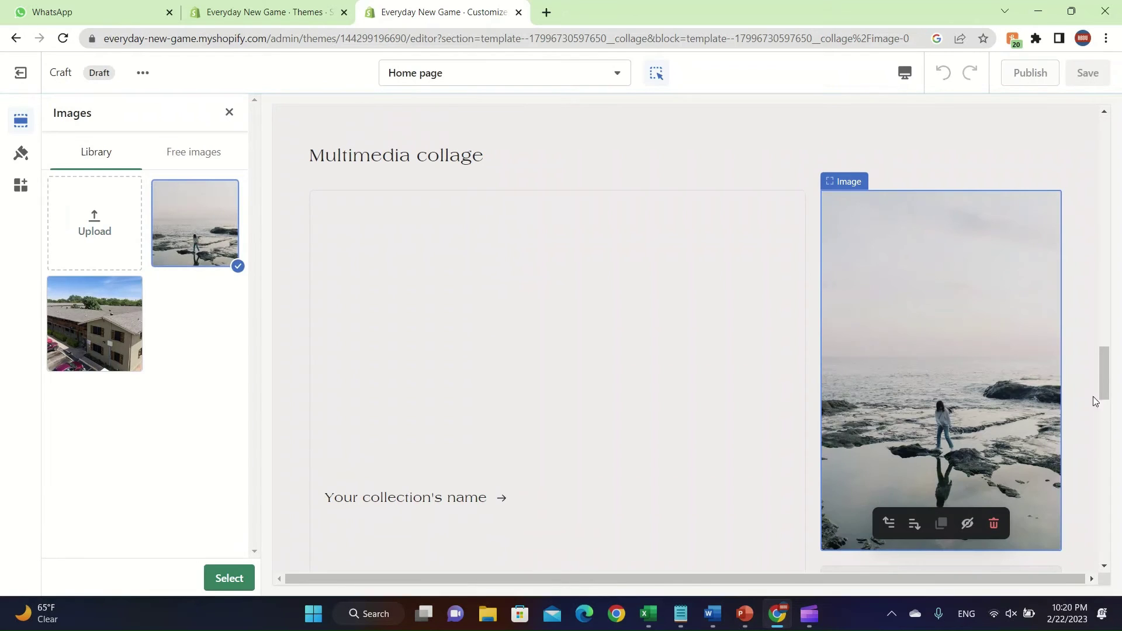
scroll(918, 339, "down", 8)
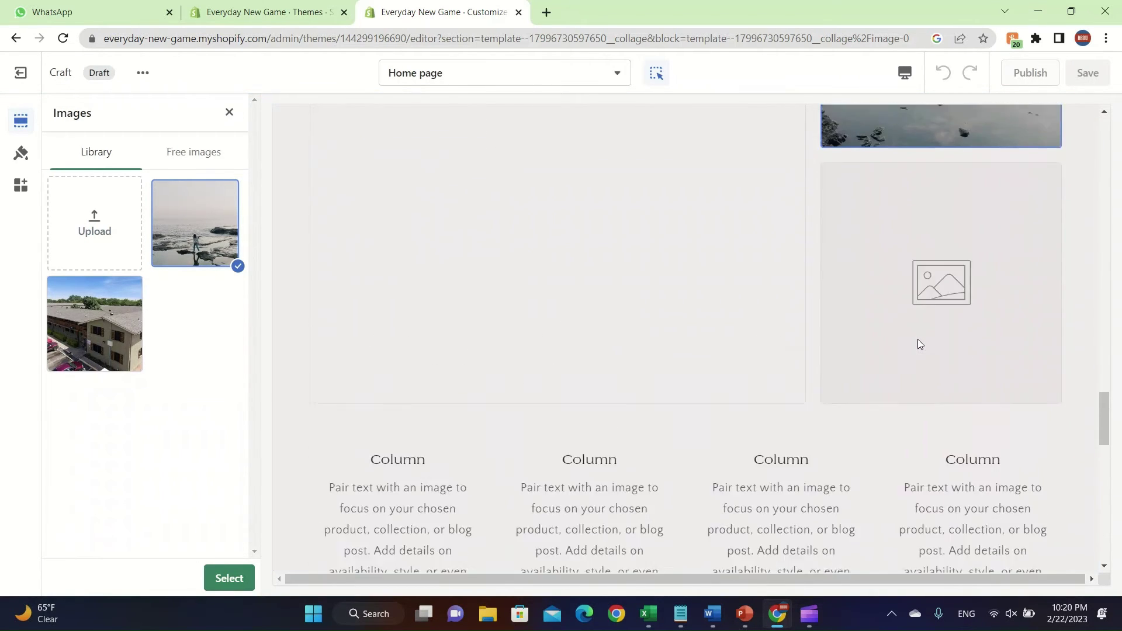
scroll(653, 367, "down", 2)
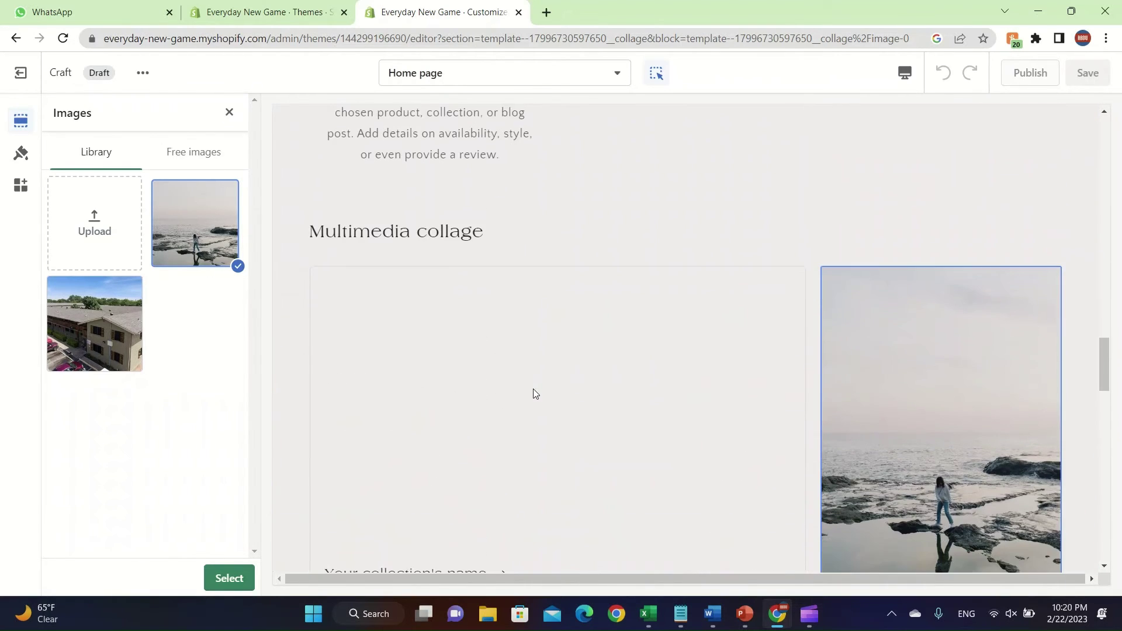
left_click(384, 254)
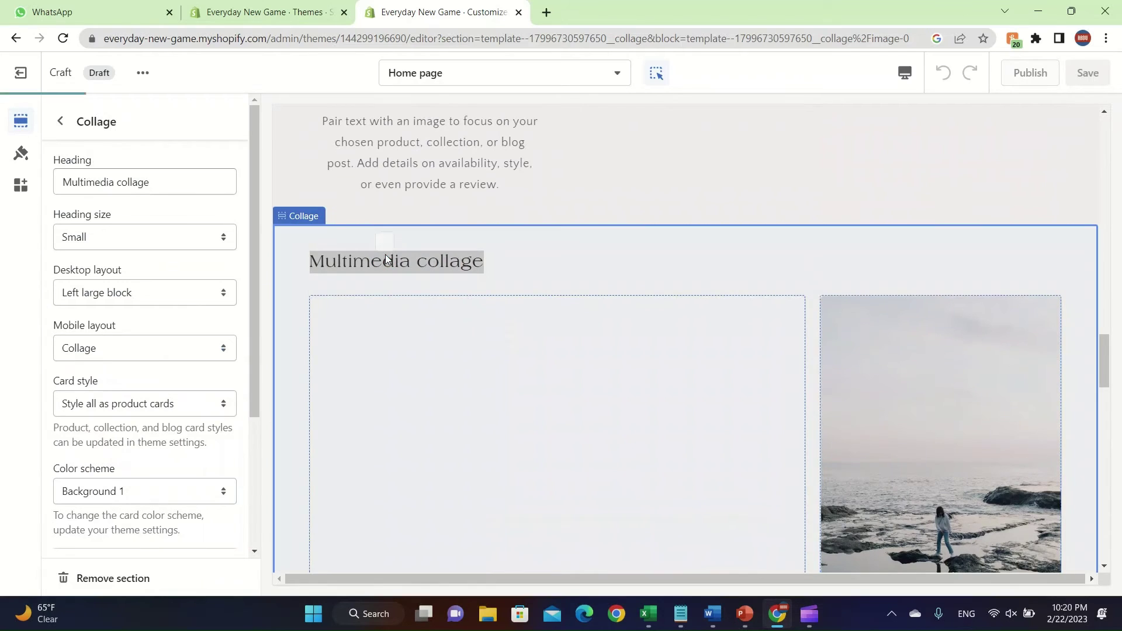
Step: Rename the first two column headings to Gaming PC and Gaming Mouse
left_click(60, 121)
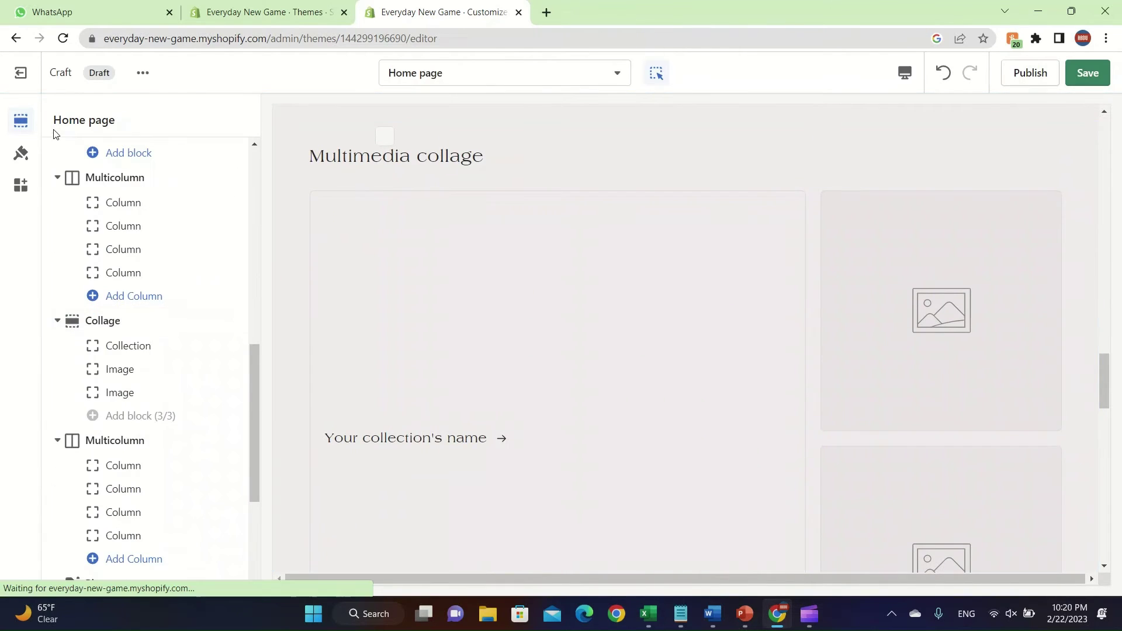
scroll(646, 377, "down", 5)
scroll(647, 374, "up", 5)
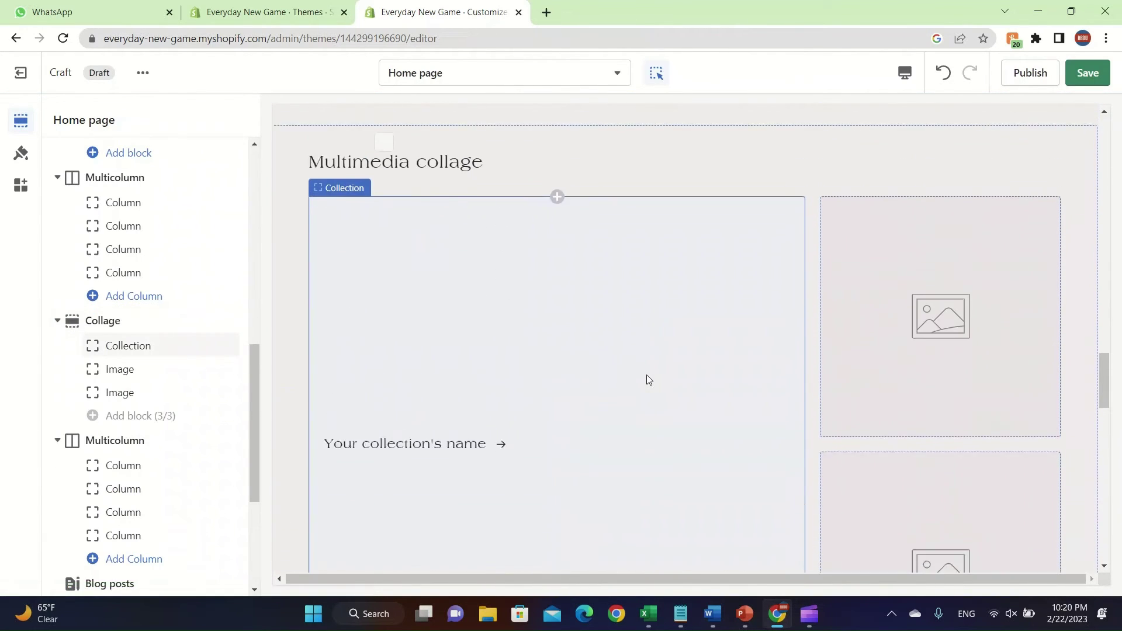
scroll(528, 251, "down", 8)
scroll(528, 251, "up", 2)
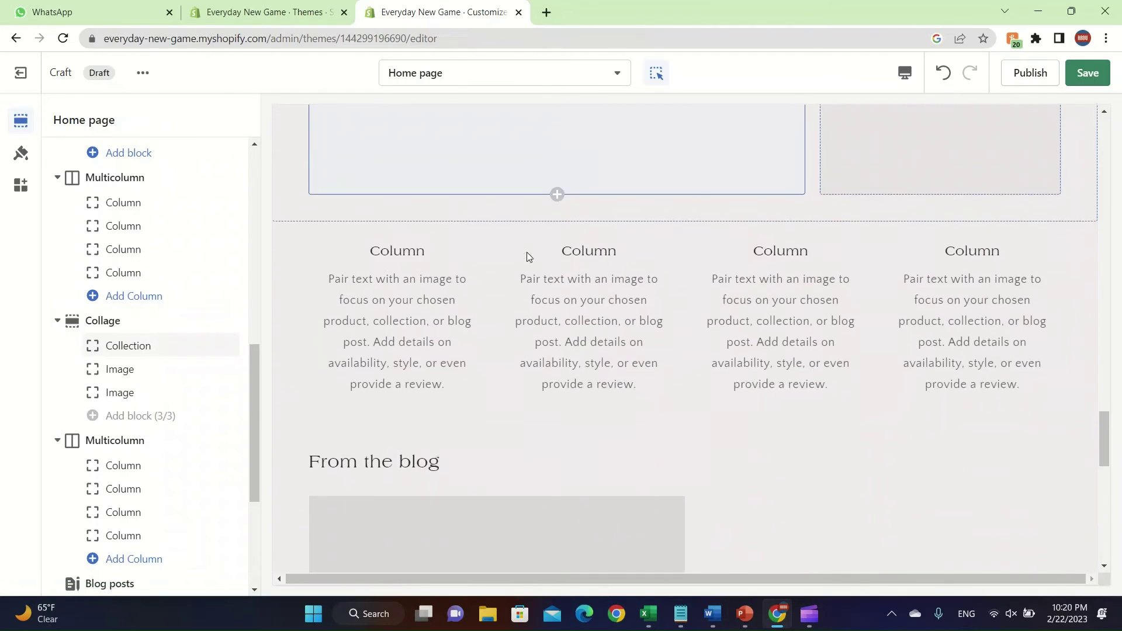
double_click(409, 326)
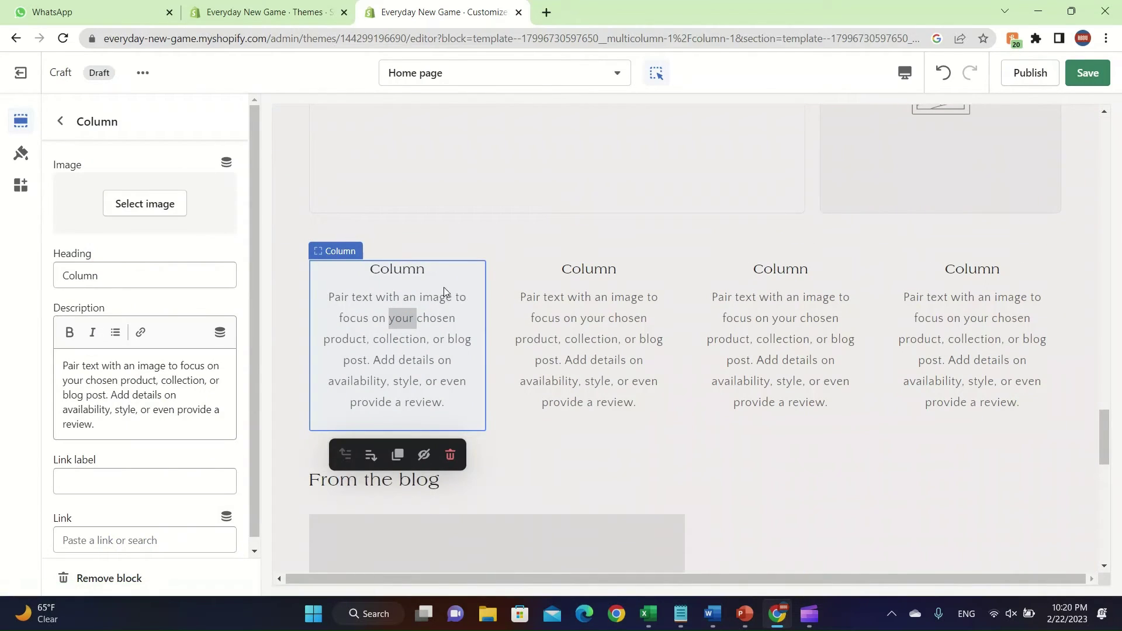
left_click(636, 345)
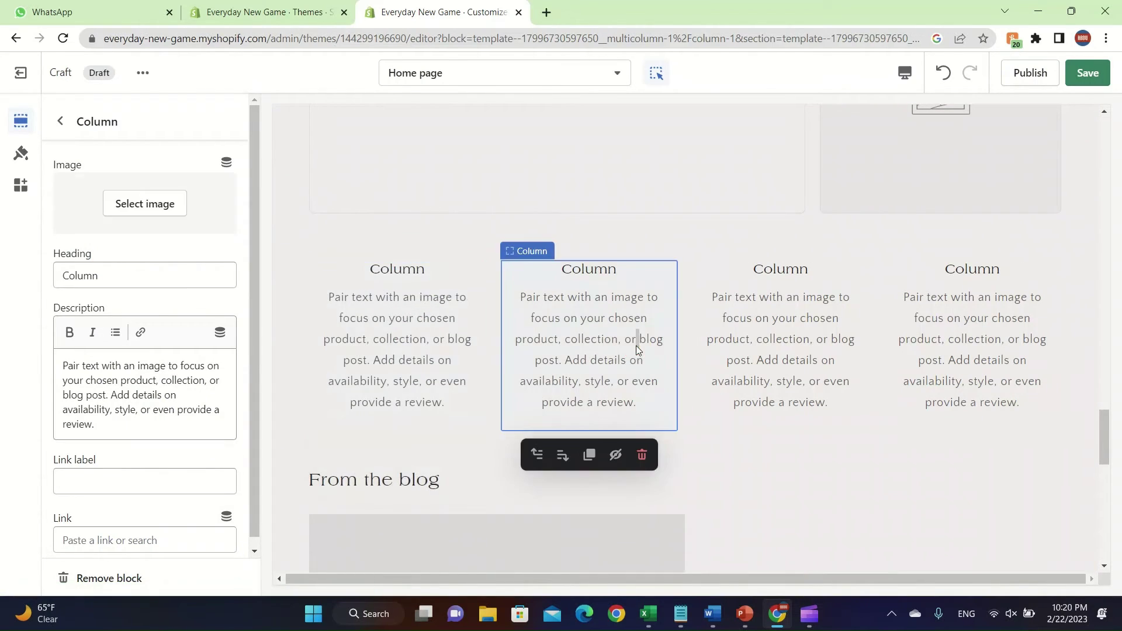
double_click(175, 275)
type("Gaming Mouse")
left_click(396, 276)
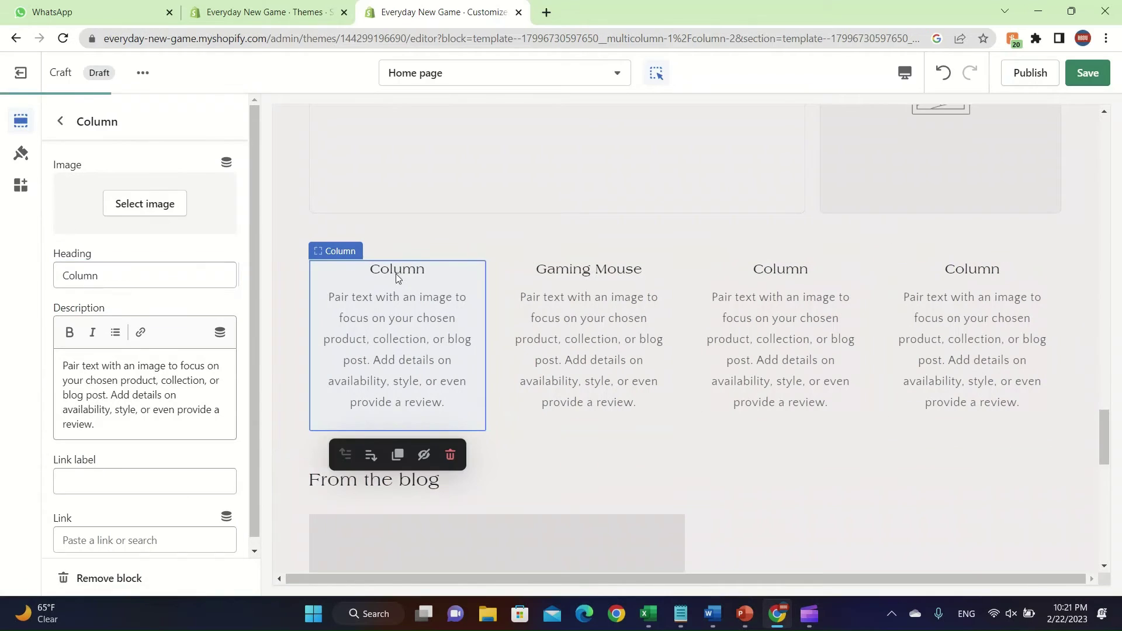
double_click(168, 284)
type("Gaming PC")
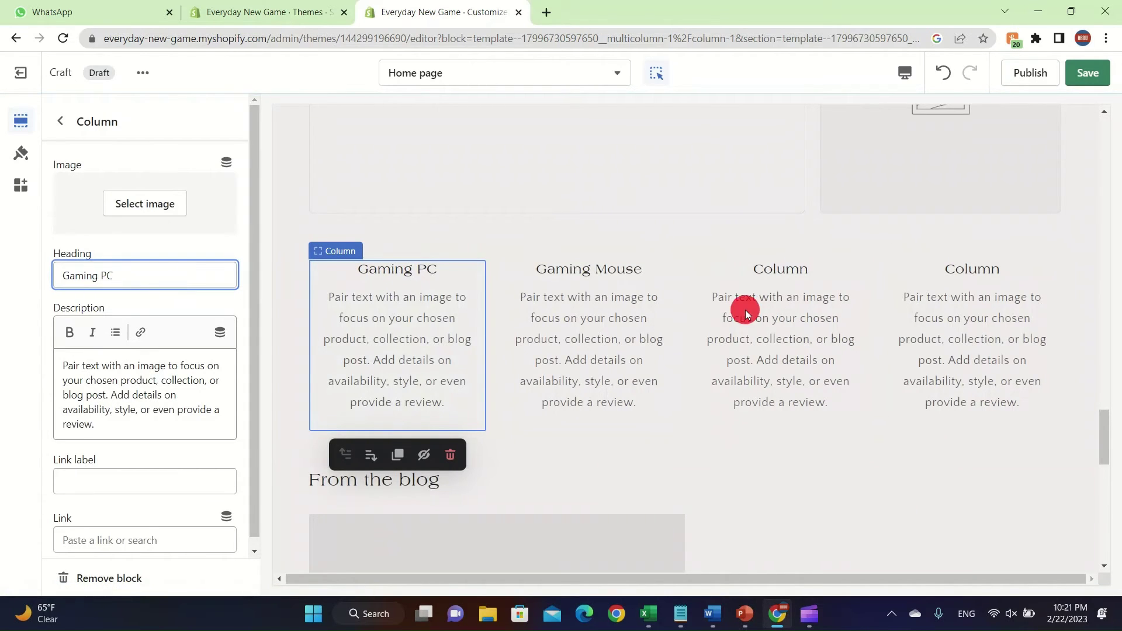
Step: Change the Gaming Mouse description to 'Gaming mouse is for teens who wants to play games'
left_click(745, 310)
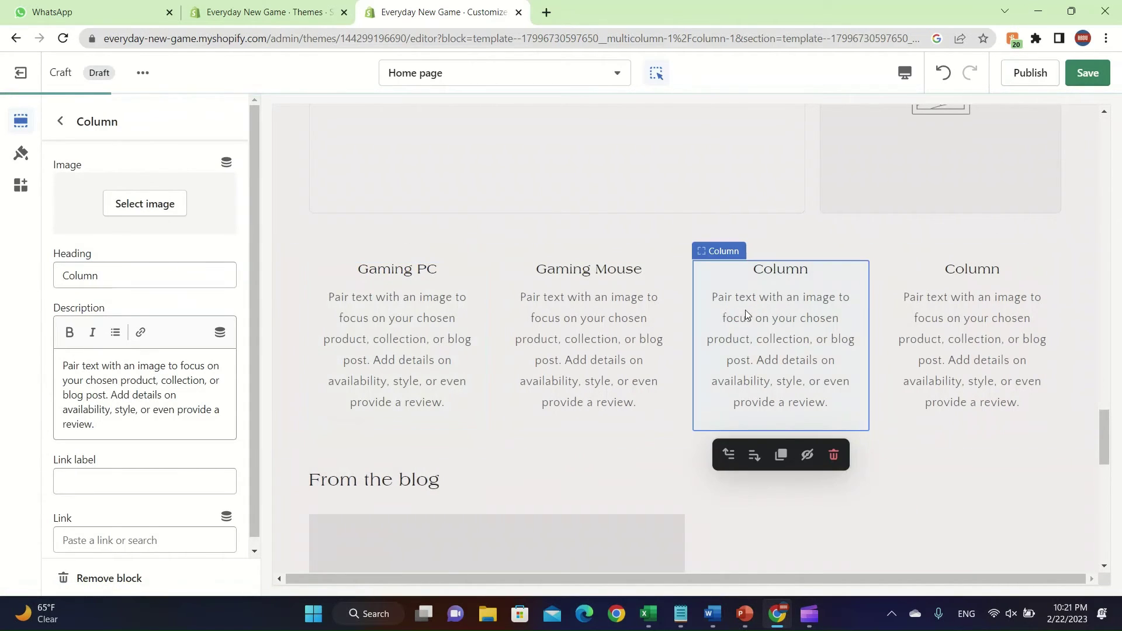
left_click(645, 338)
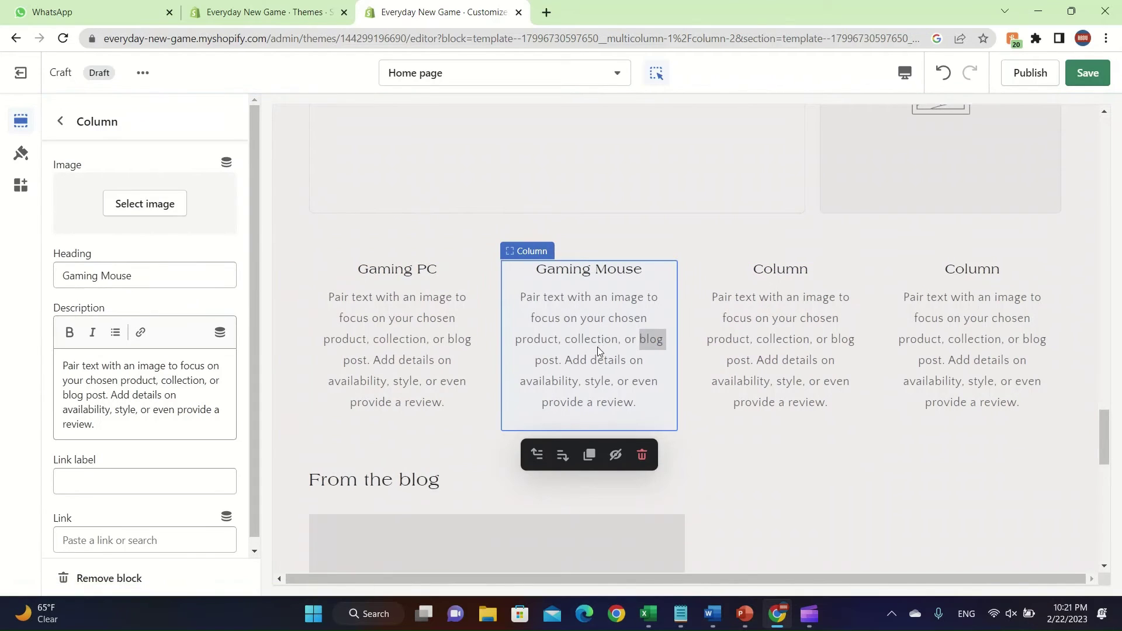
left_click(626, 318)
triple_click(140, 409)
type("Gaming mo")
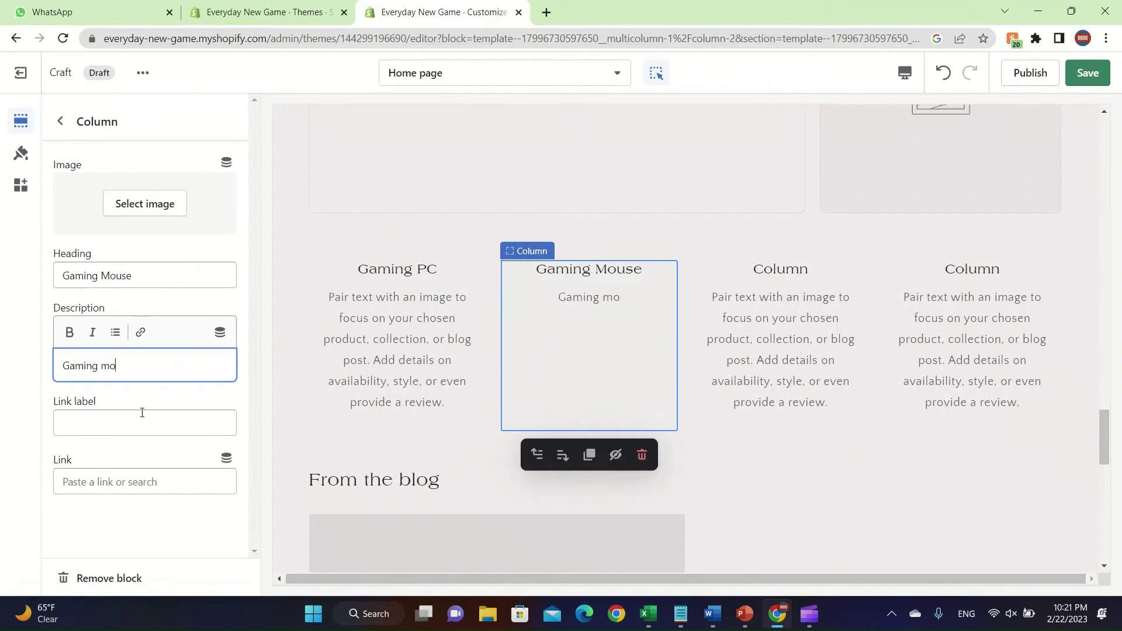
type("use is for teens who wants to play games")
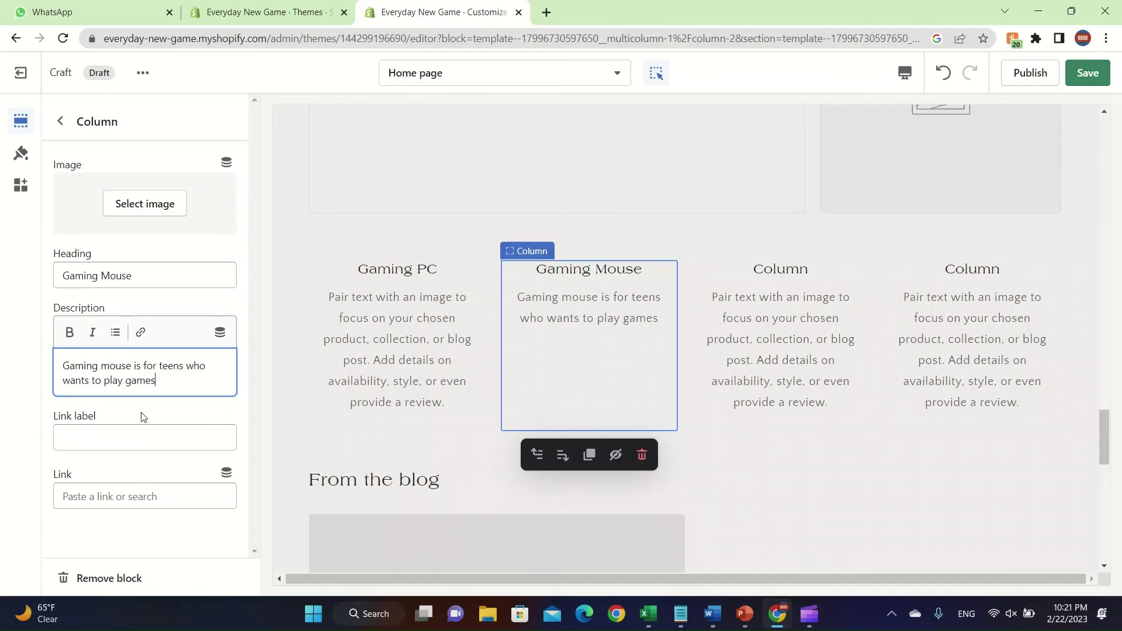
left_click(188, 438)
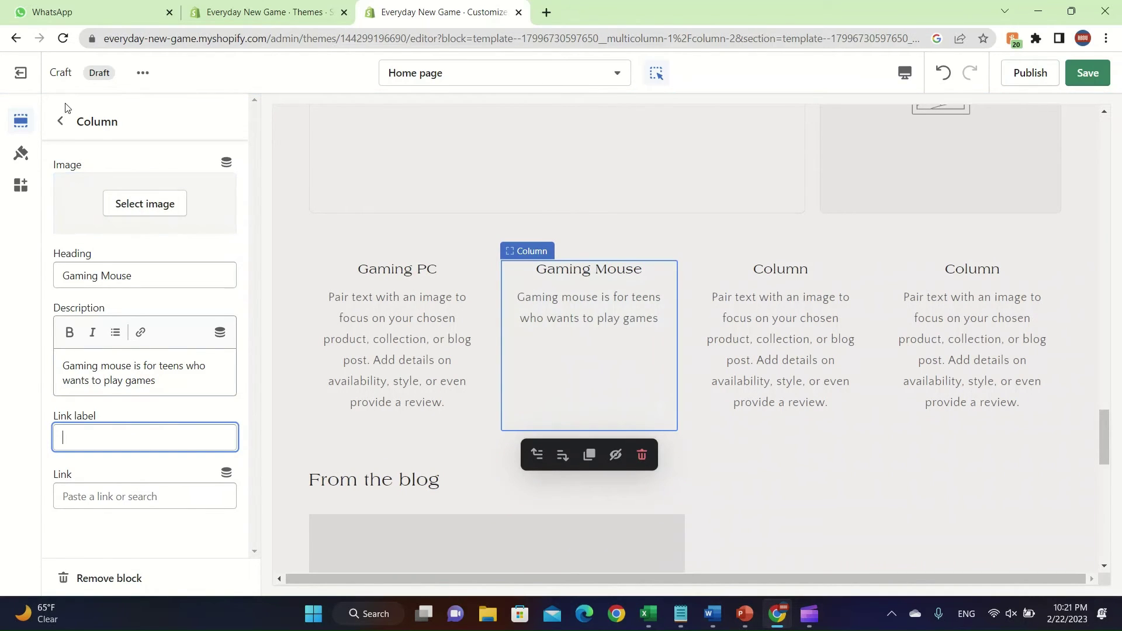
Step: Open the homepage's Blog posts section settings to review them
left_click(61, 121)
scroll(768, 337, "down", 3)
scroll(767, 337, "down", 5)
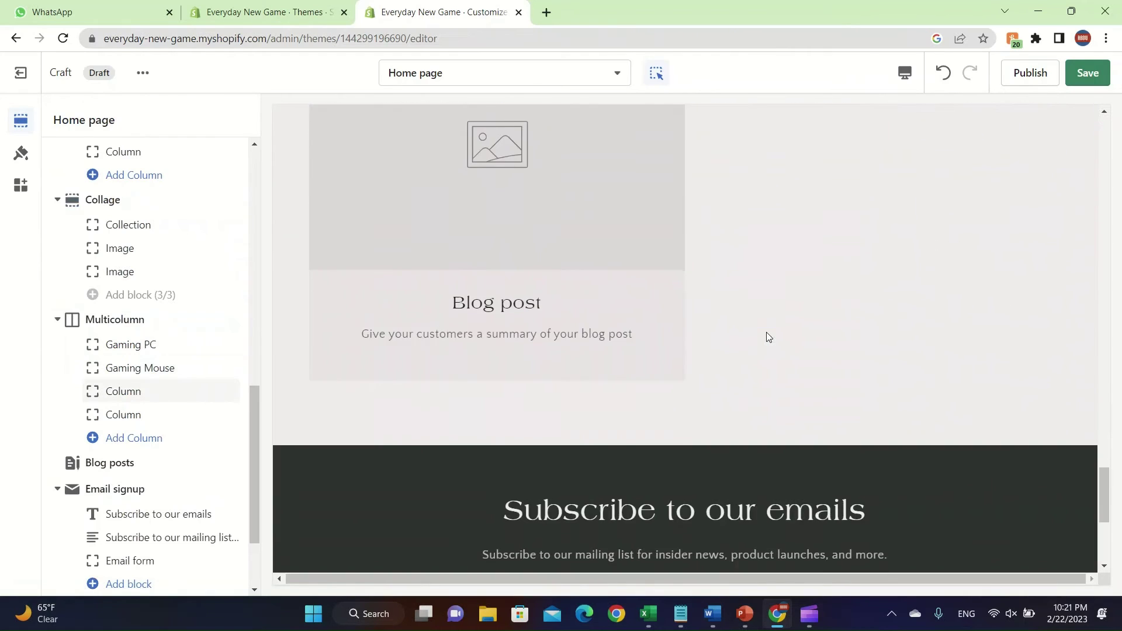
scroll(768, 337, "up", 6)
scroll(882, 349, "up", 3)
scroll(882, 373, "down", 5)
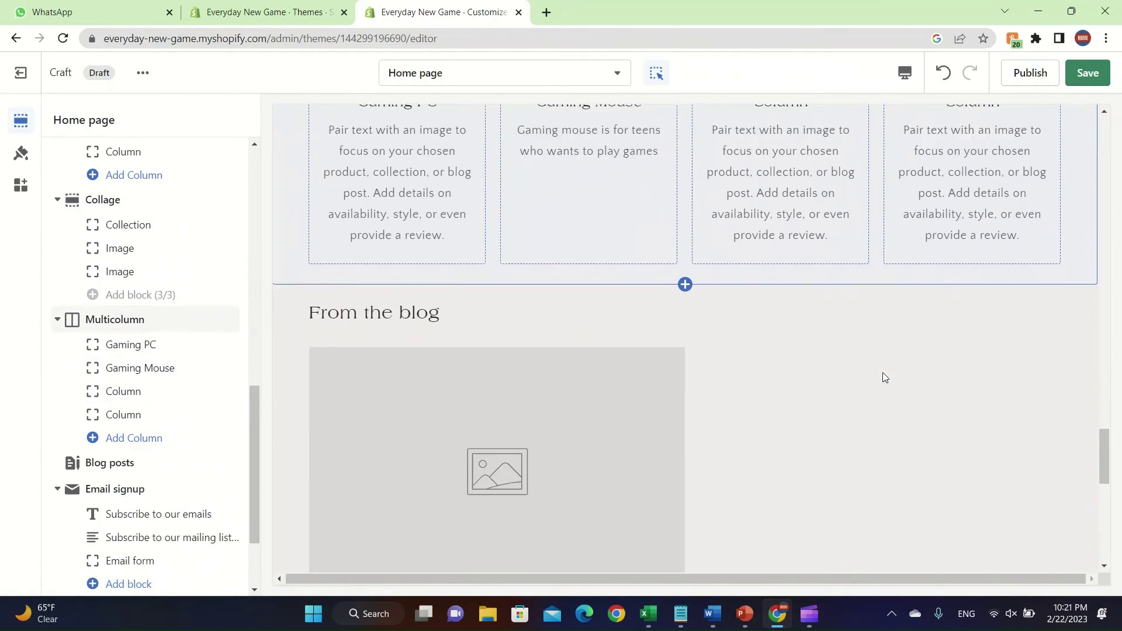
left_click(507, 365)
scroll(533, 314, "down", 4)
scroll(435, 315, "up", 4)
Step: Return to the section list and reopen the From the blog section
left_click(61, 120)
scroll(546, 318, "down", 5)
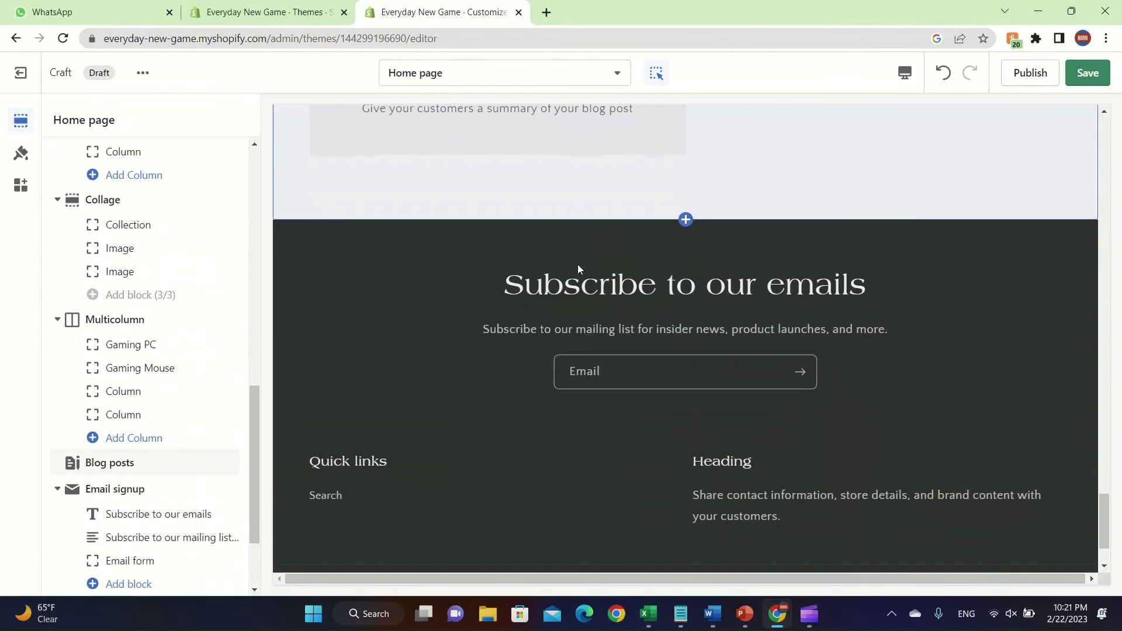
scroll(585, 263, "up", 5)
left_click(837, 248)
scroll(837, 248, "down", 3)
scroll(766, 346, "up", 2)
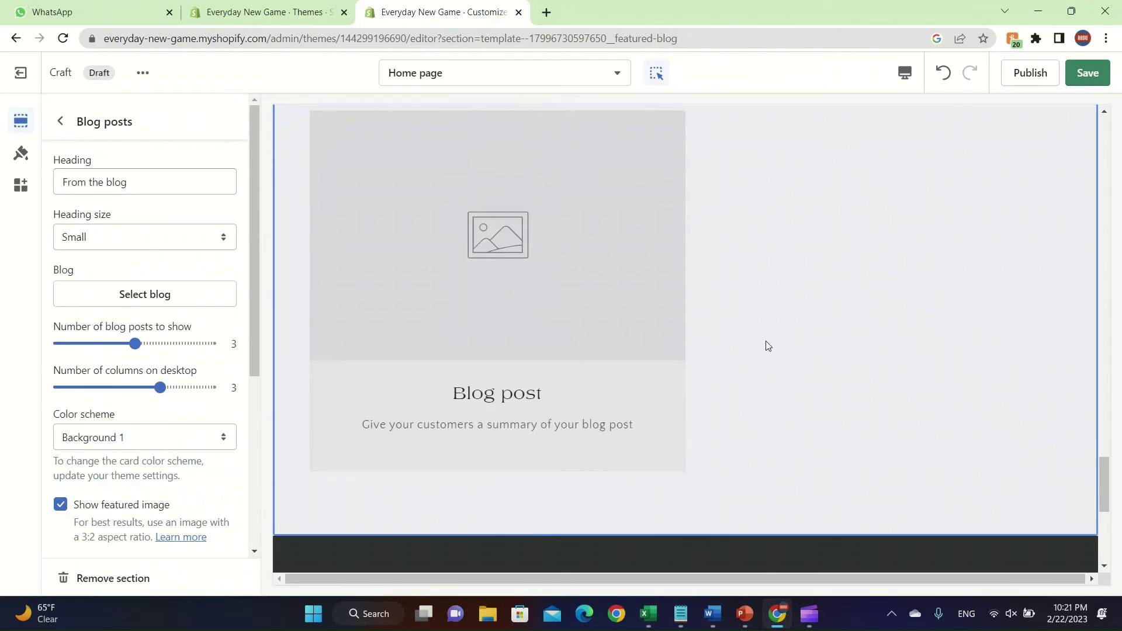
scroll(767, 345, "down", 5)
Step: Open the 'Subscribe to our emails' heading, then the signup's Email form block
double_click(625, 263)
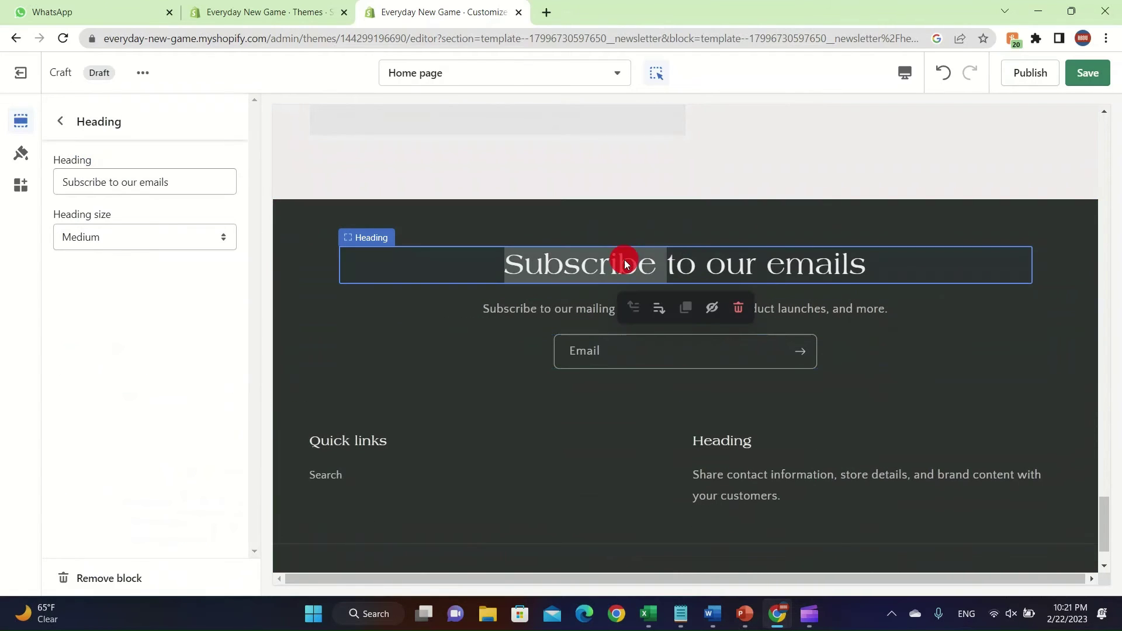
double_click(808, 266)
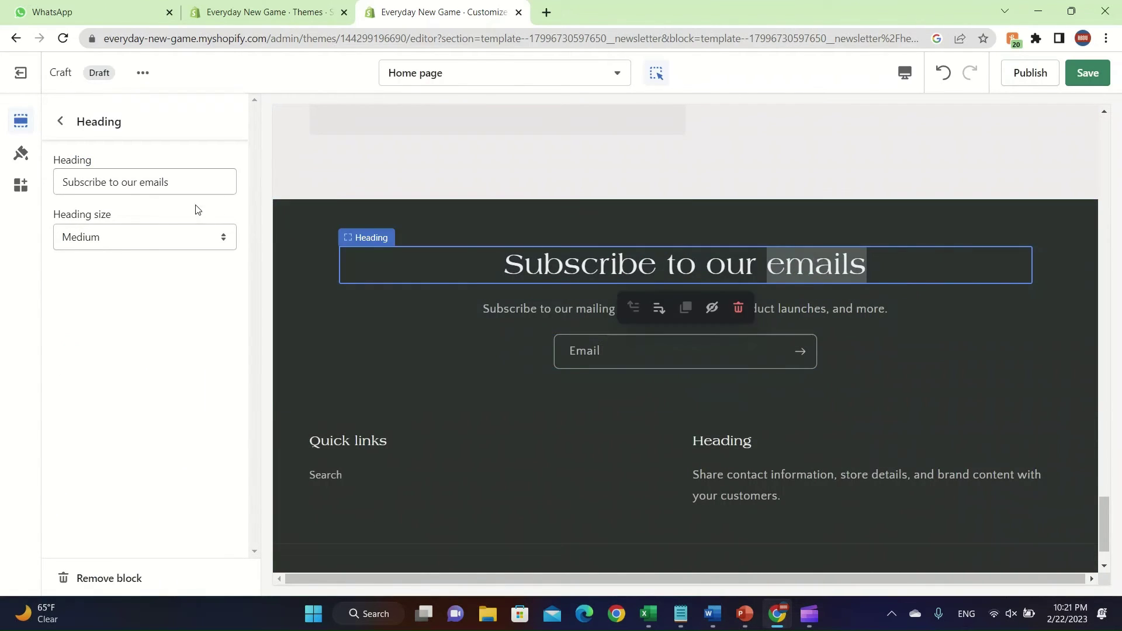
double_click(582, 351)
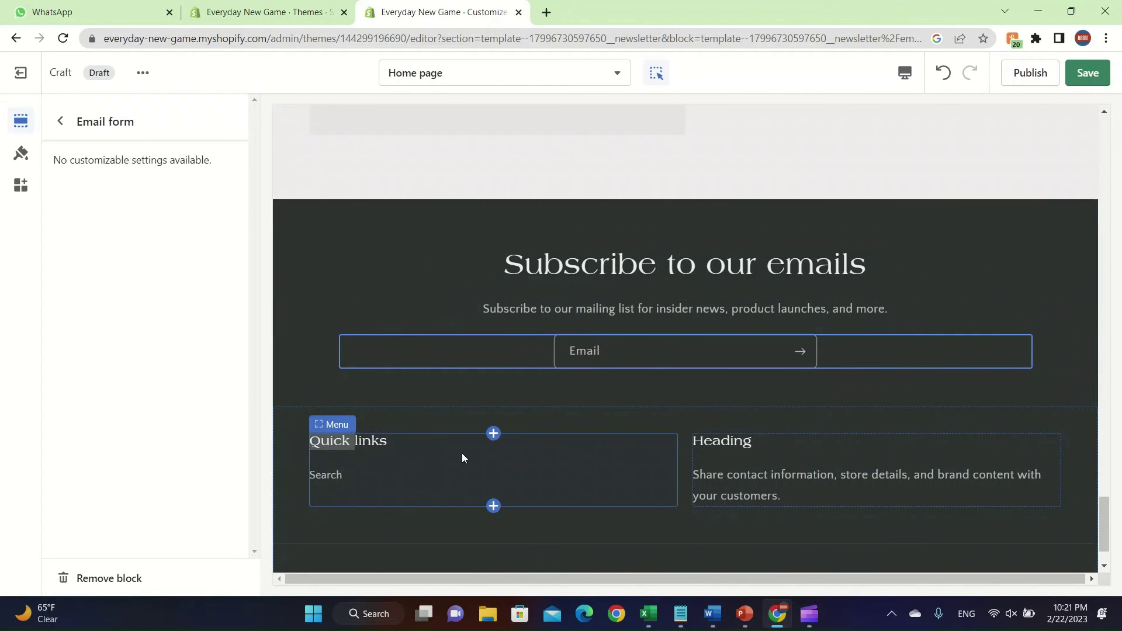
Step: Remove the menu from the footer's Quick links block
left_click(412, 434)
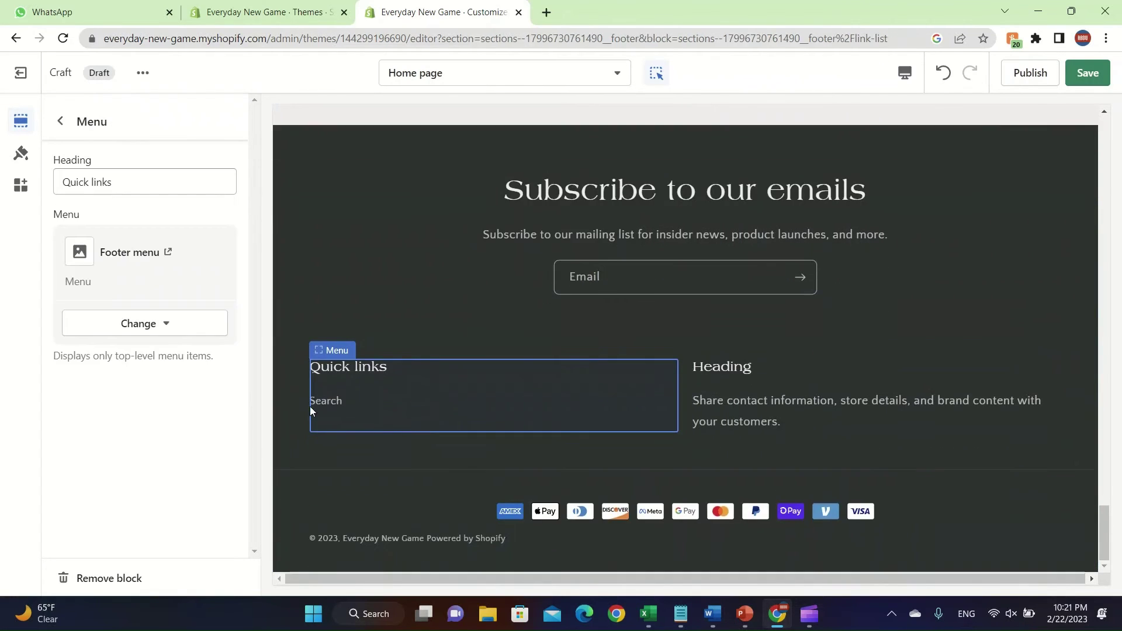
left_click(119, 325)
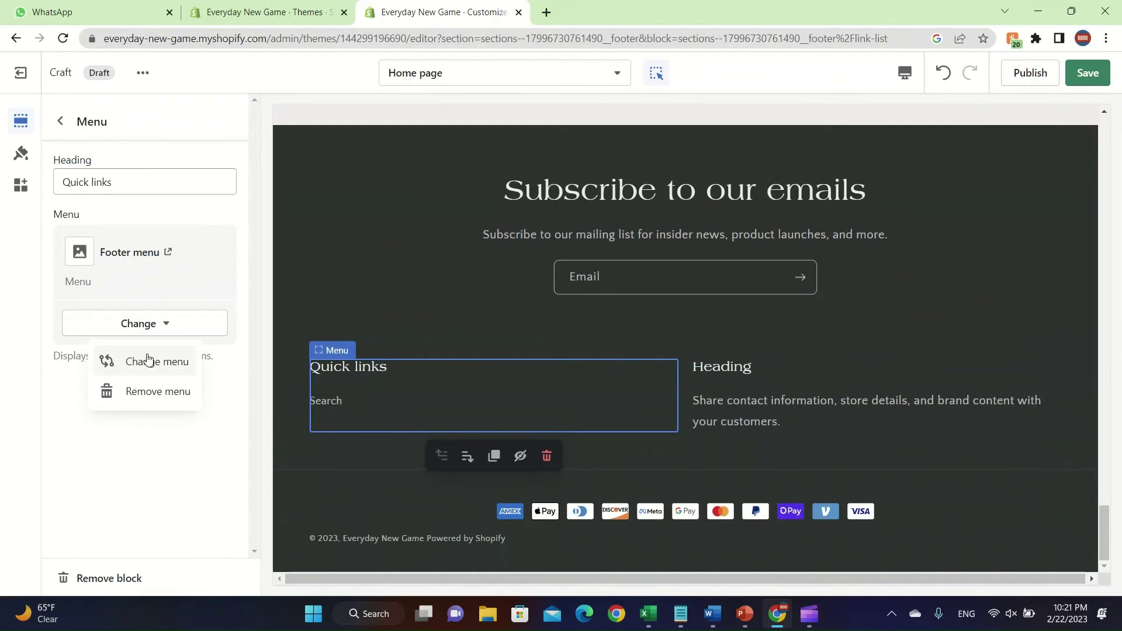
left_click(175, 397)
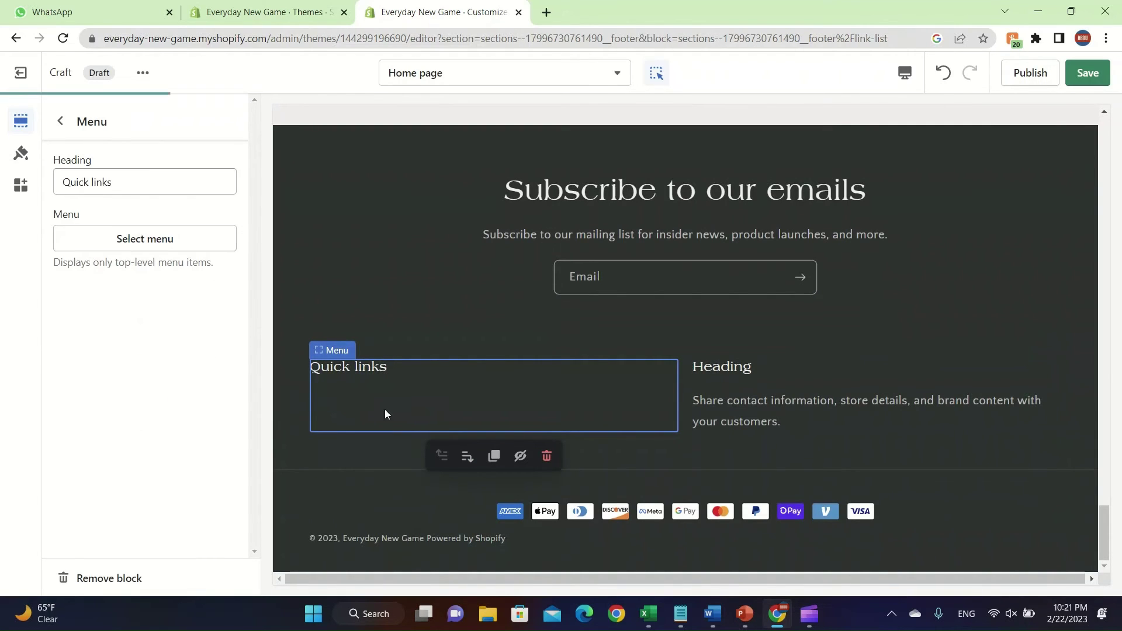
Step: Delete the footer's contact Text block and the signup's Email form block
left_click(753, 435)
right_click(692, 398)
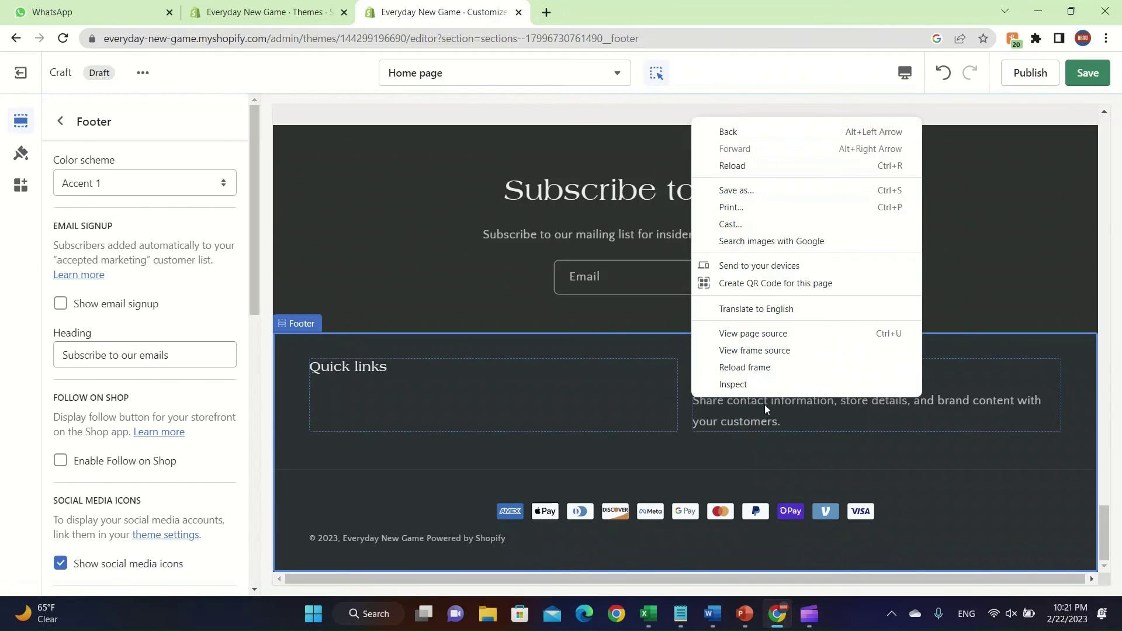
double_click(764, 403)
left_click(930, 456)
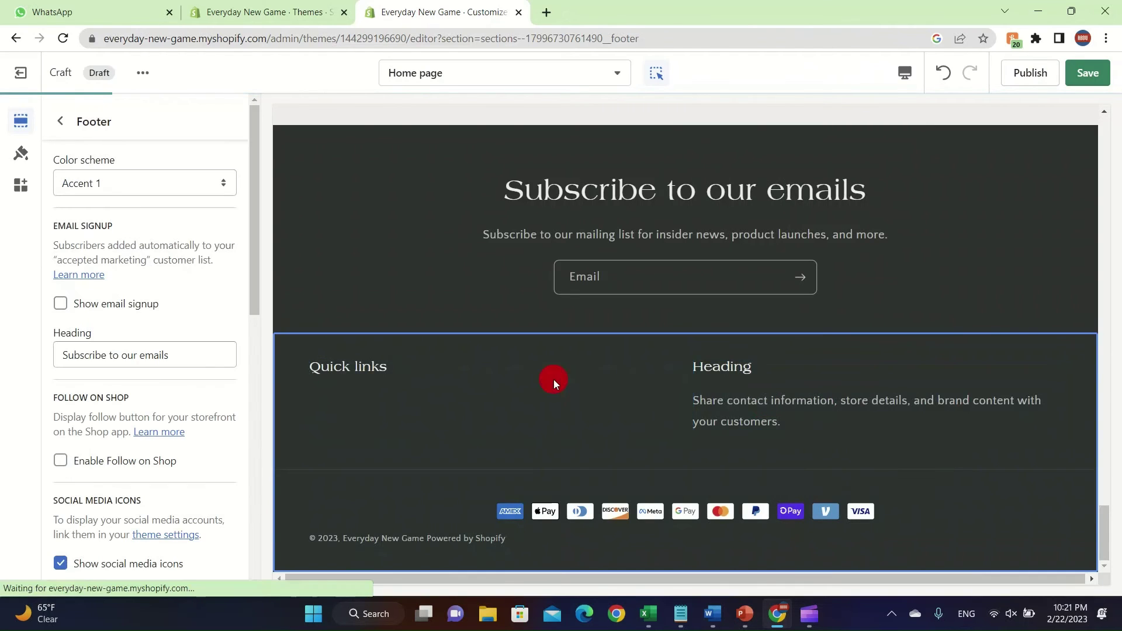
left_click(706, 320)
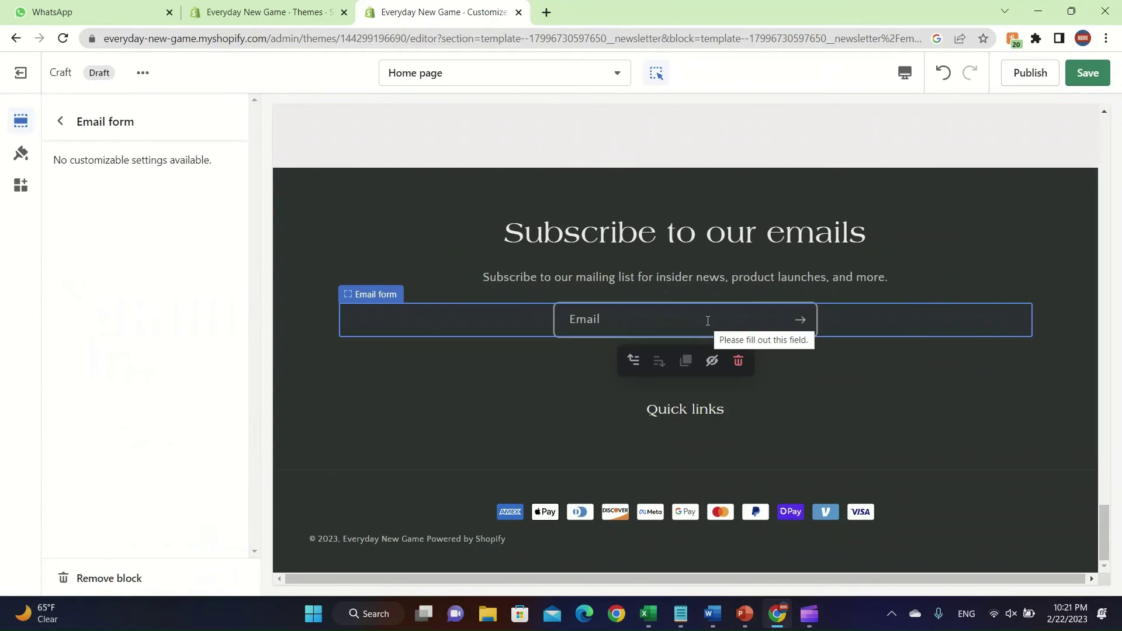
left_click(739, 359)
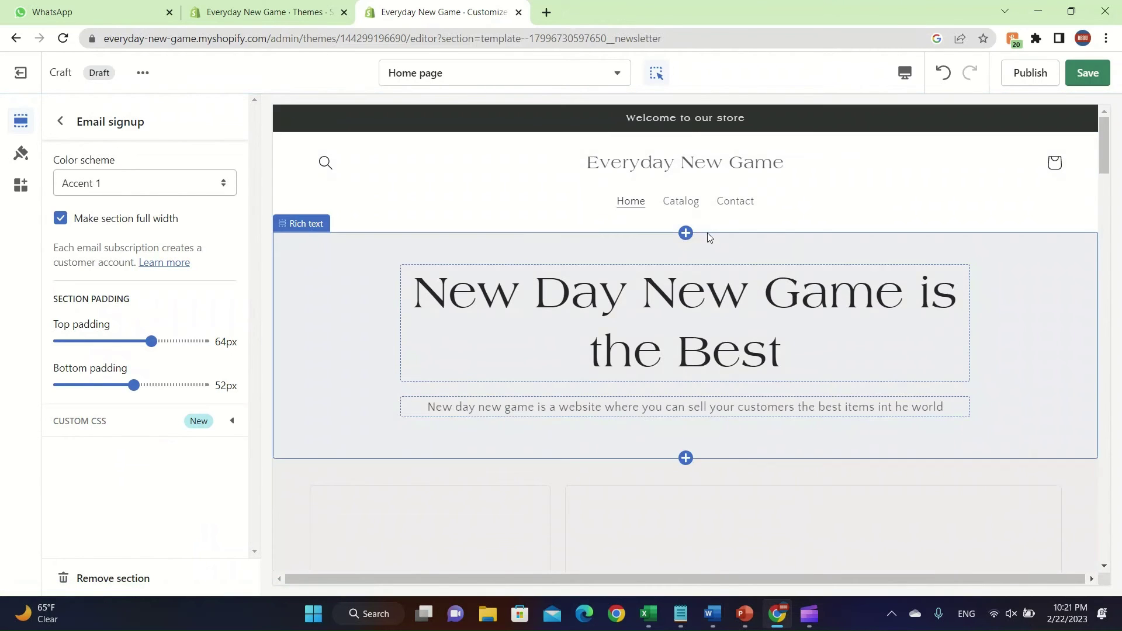
Step: Open the Catalog collection page and review its Product grid settings
left_click(695, 206)
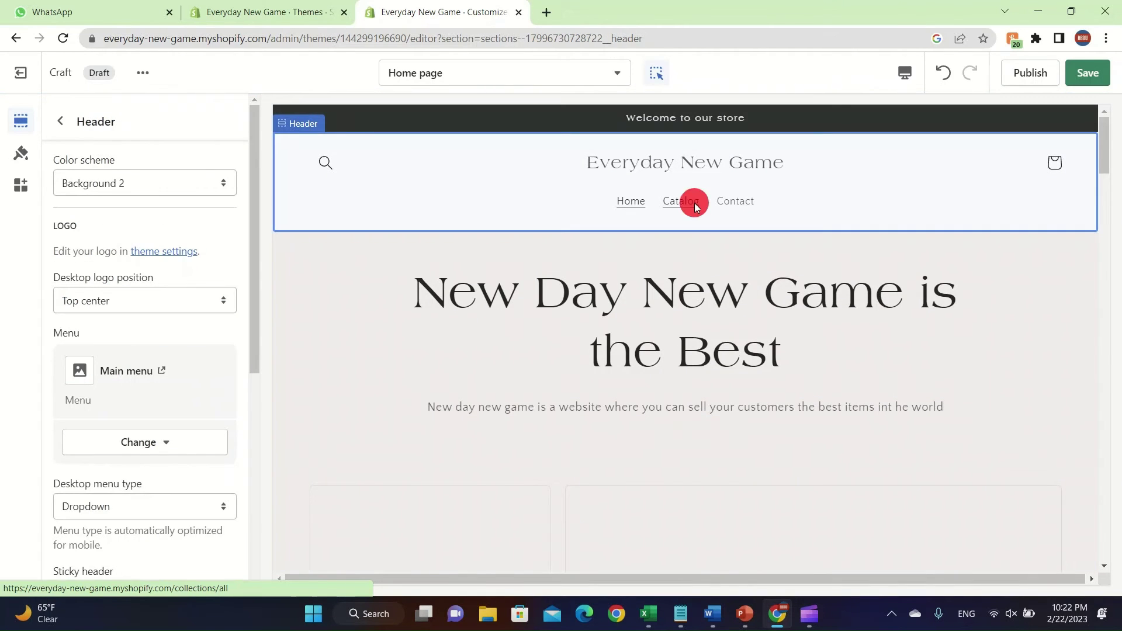
left_click(696, 207)
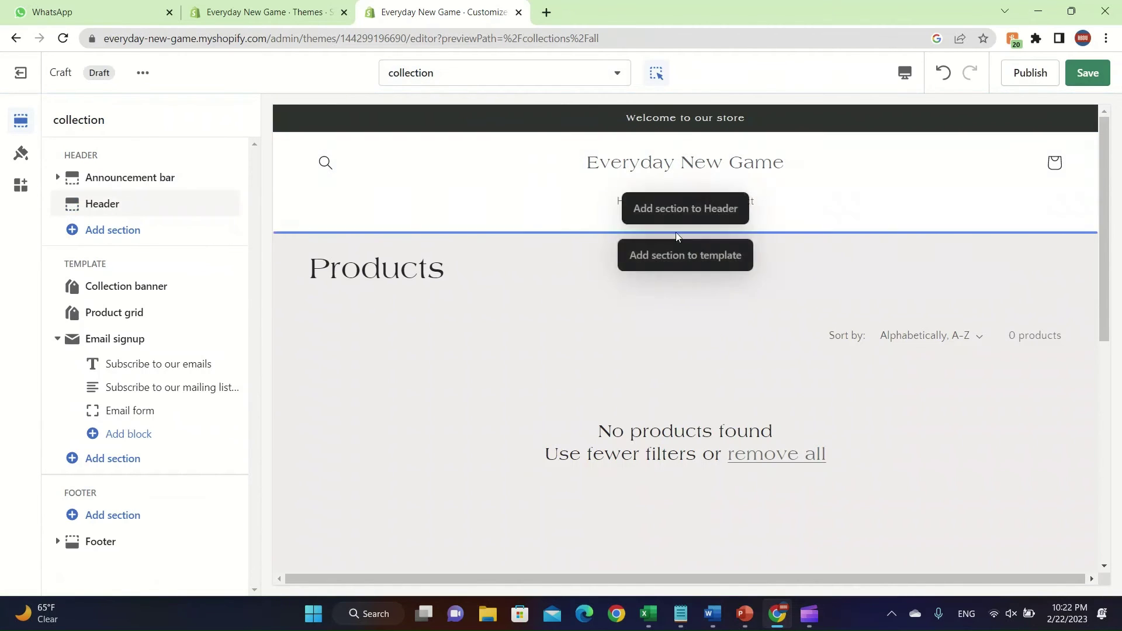
scroll(503, 375, "down", 7)
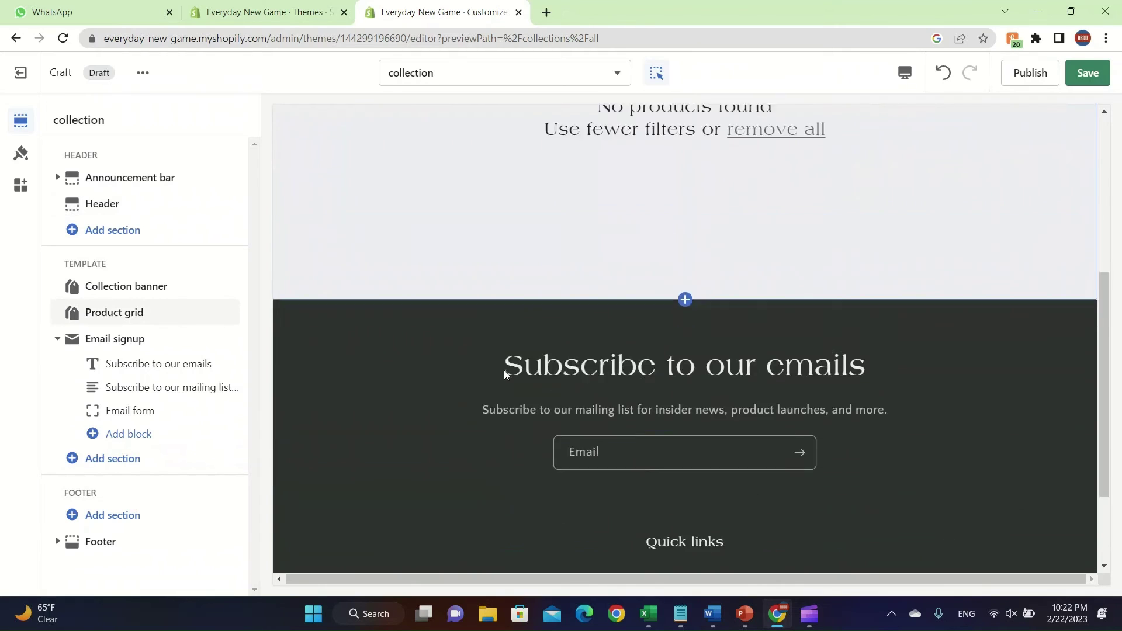
scroll(504, 374, "up", 6)
left_click(735, 378)
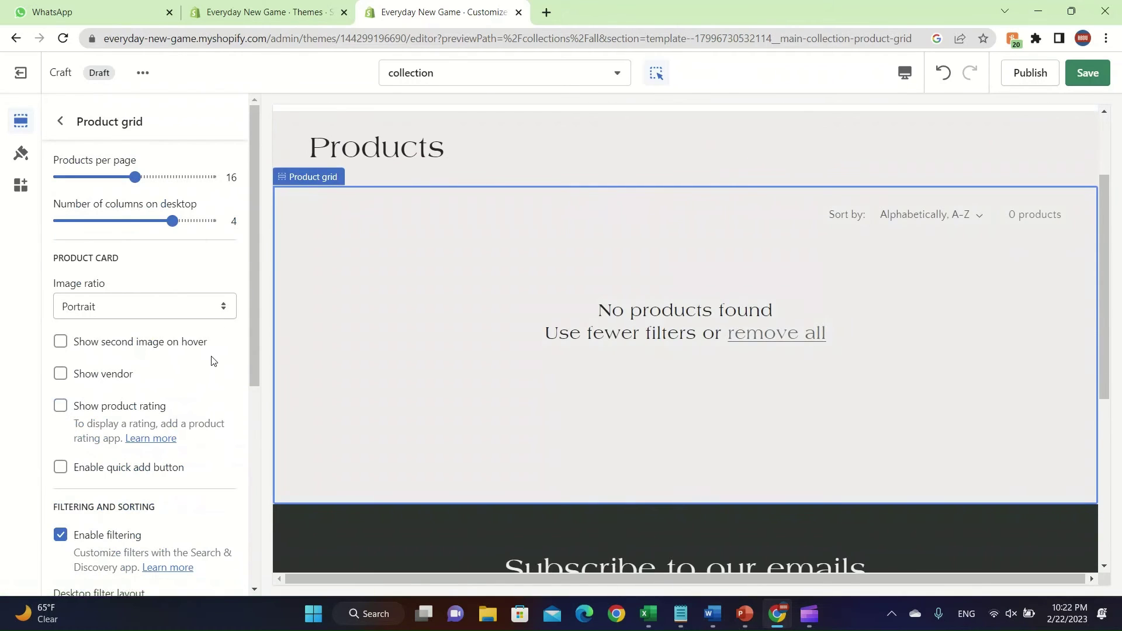
scroll(843, 317, "down", 2)
scroll(939, 166, "down", 3)
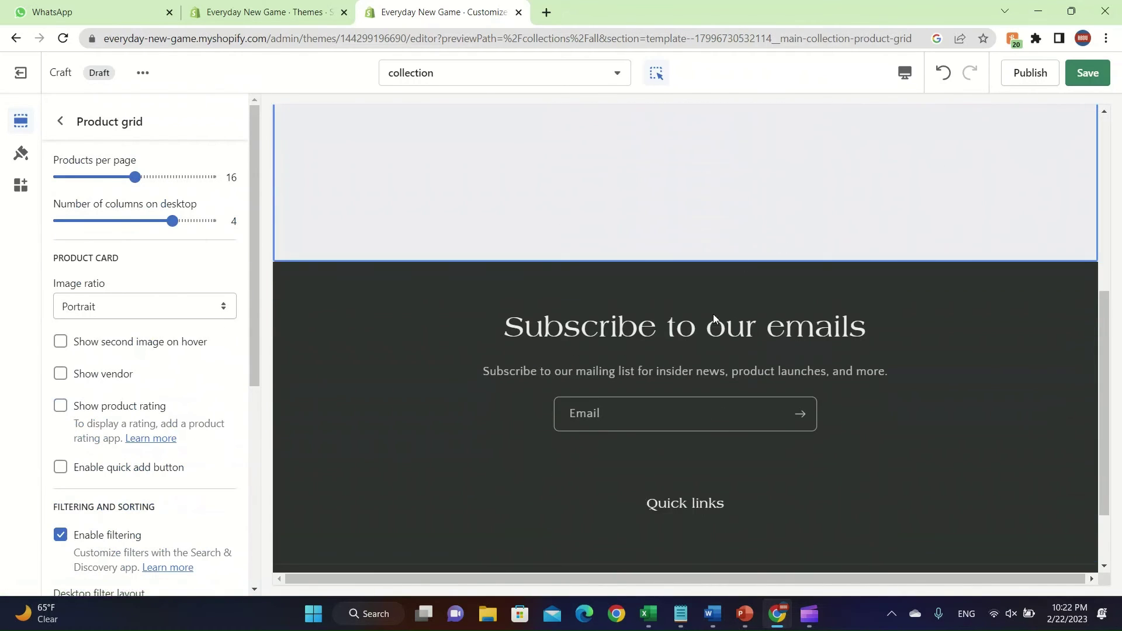
Step: Delete the collection page's email signup heading, check banner and header, then open Contact
left_click(705, 329)
left_click(737, 371)
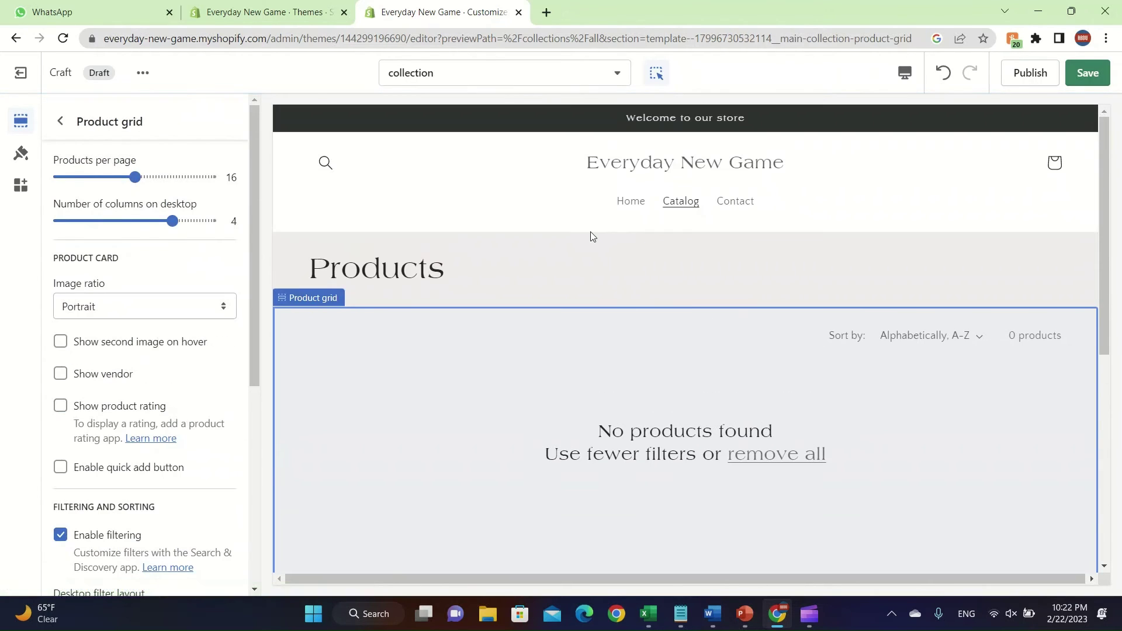
left_click(591, 239)
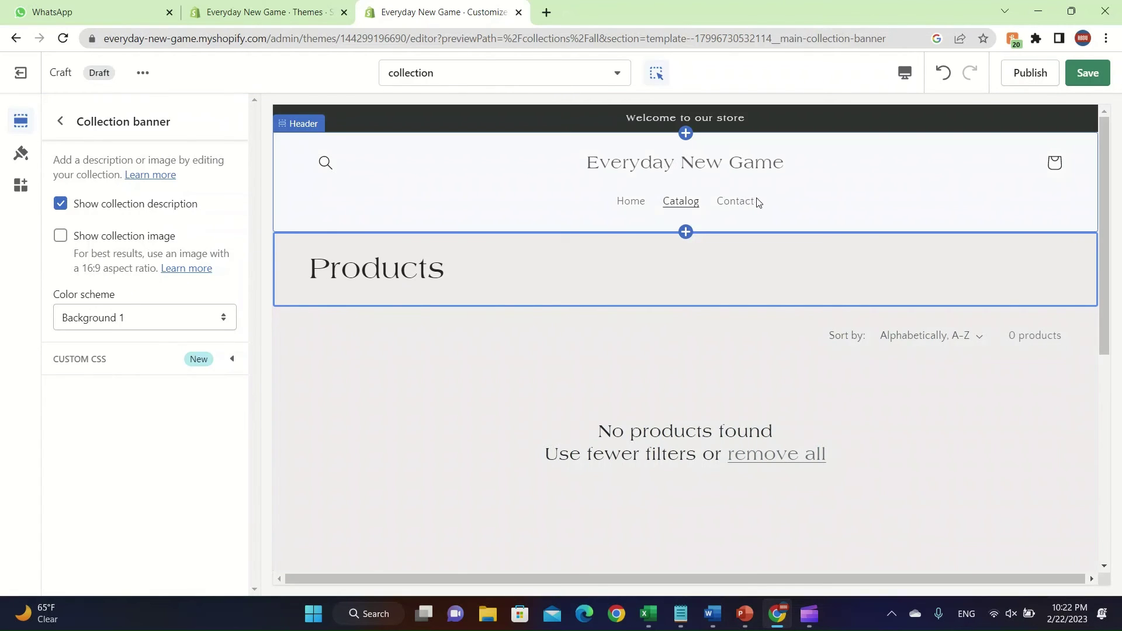
left_click(696, 205)
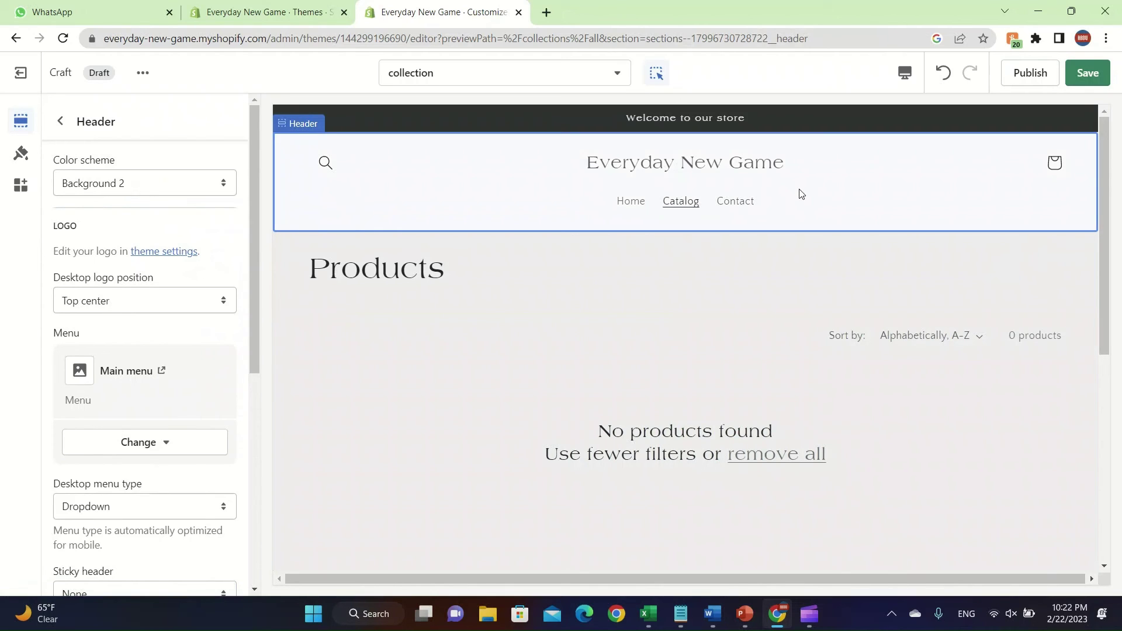
left_click(735, 201)
scroll(557, 434, "down", 5)
scroll(552, 295, "up", 2)
left_click(477, 243)
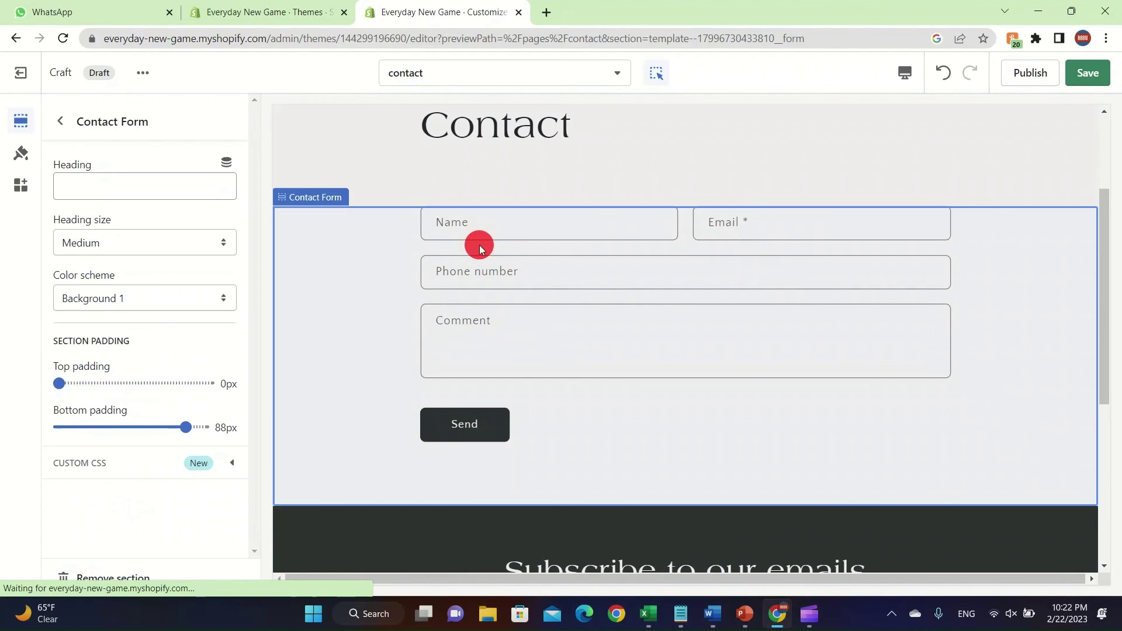
left_click(511, 215)
left_click(703, 248)
left_click(712, 234)
left_click(521, 255)
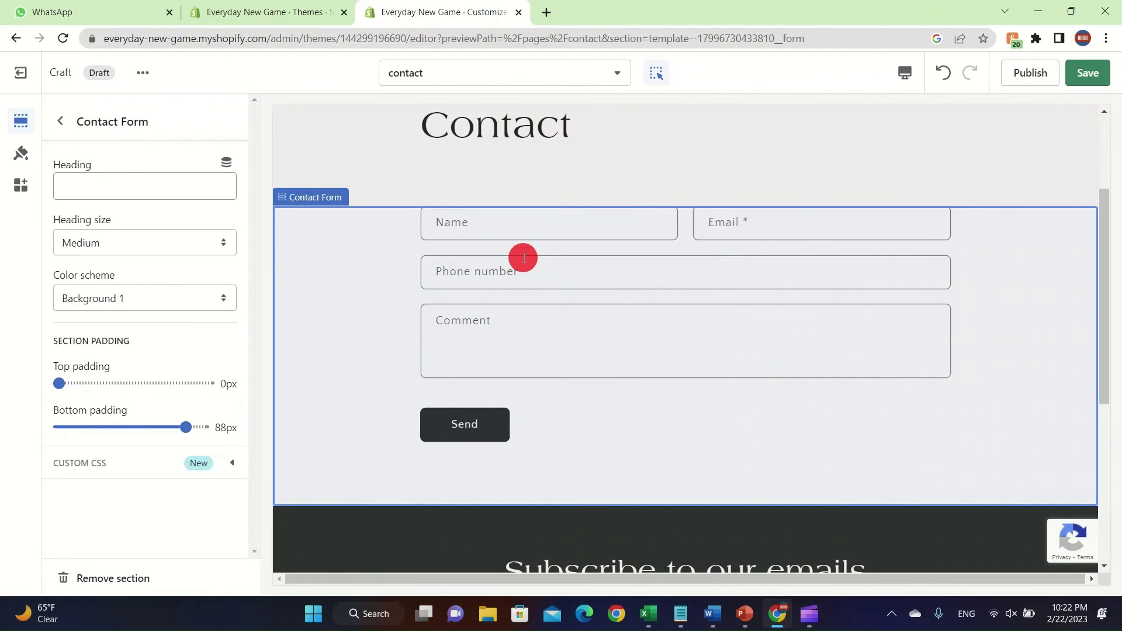
left_click(463, 270)
right_click(993, 319)
left_click(593, 373)
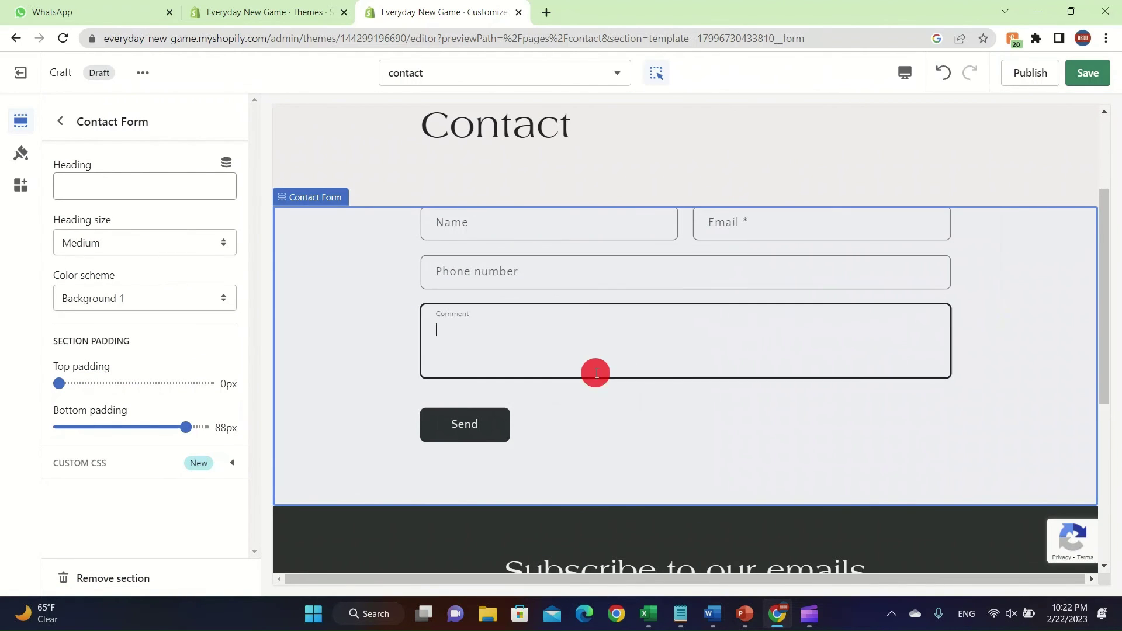
left_click(830, 286)
right_click(830, 288)
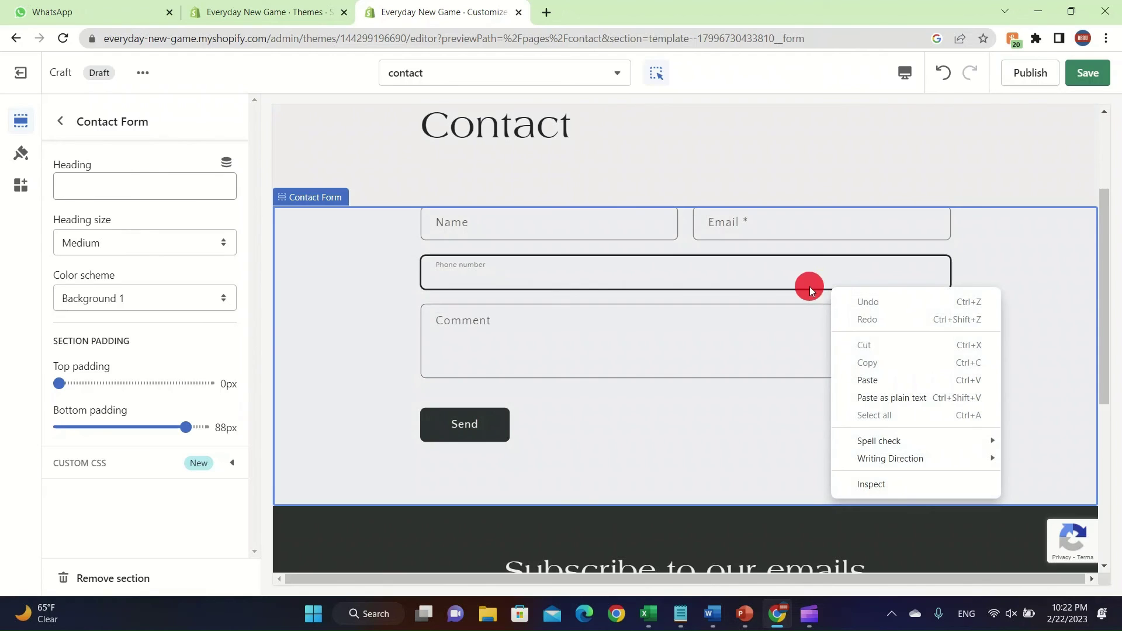
left_click(316, 183)
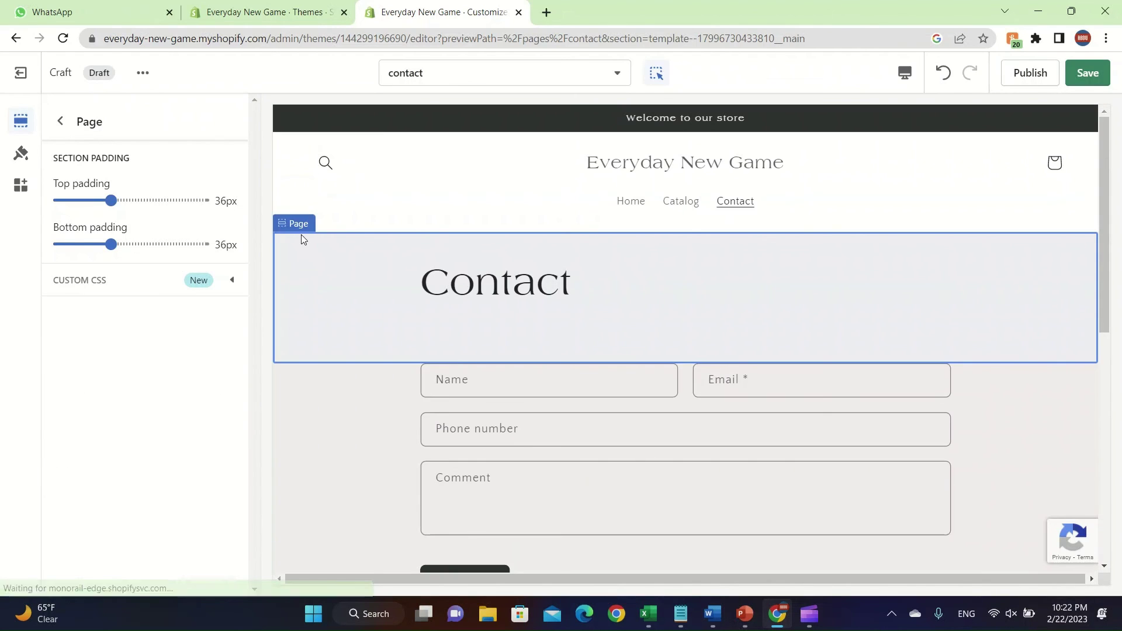
left_click(466, 404)
scroll(394, 357, "down", 3)
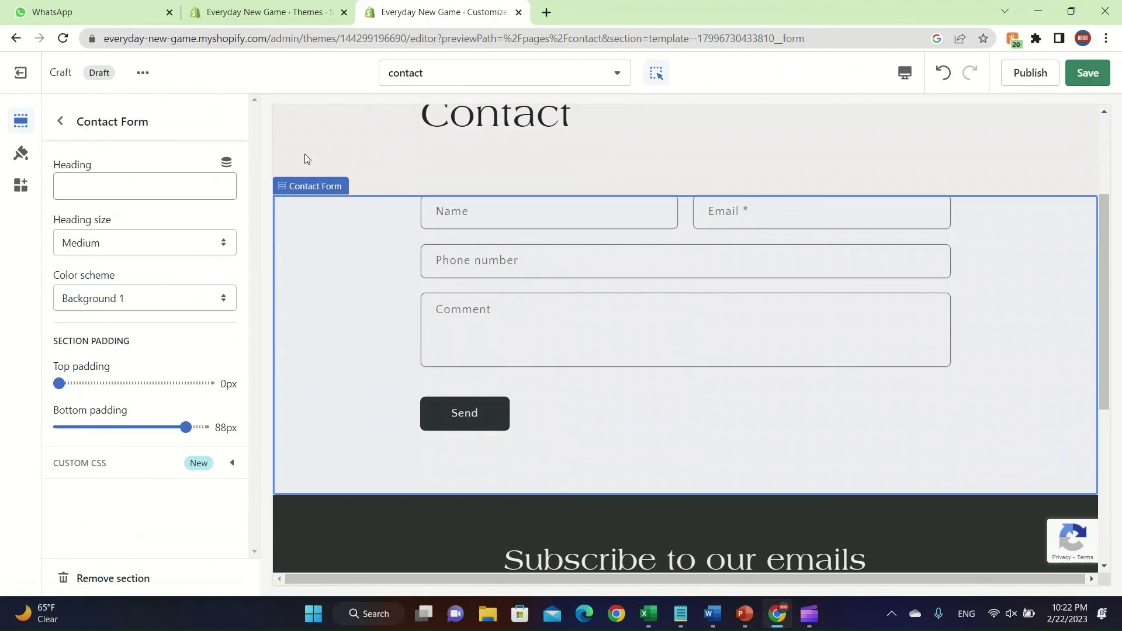
left_click(305, 190)
scroll(680, 184, "up", 3)
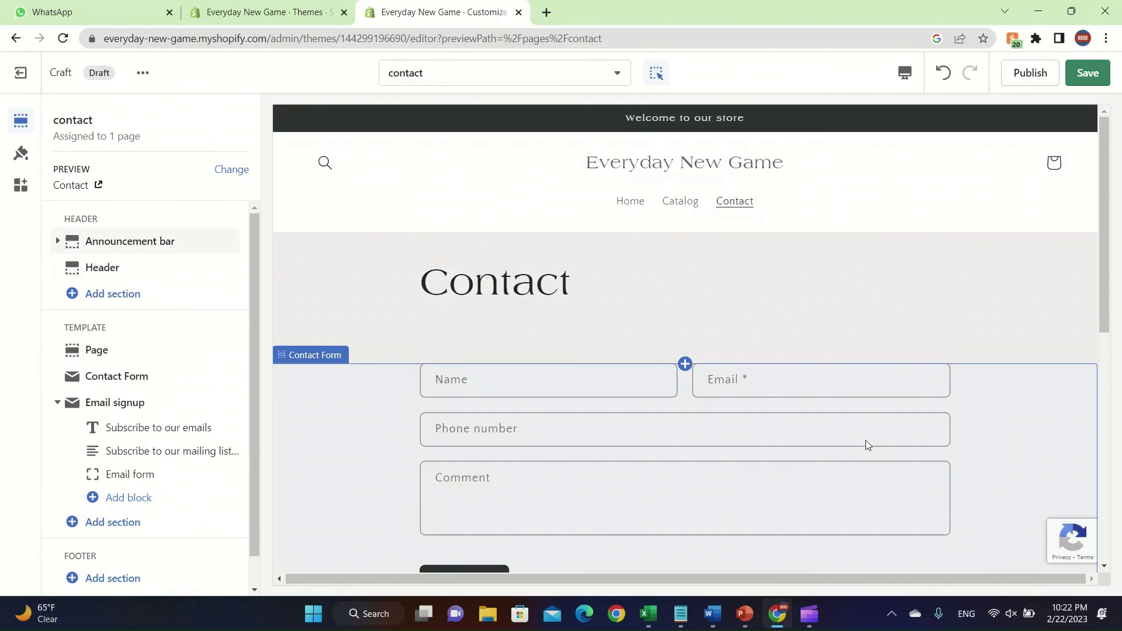
scroll(865, 440, "down", 10)
scroll(1089, 258, "up", 10)
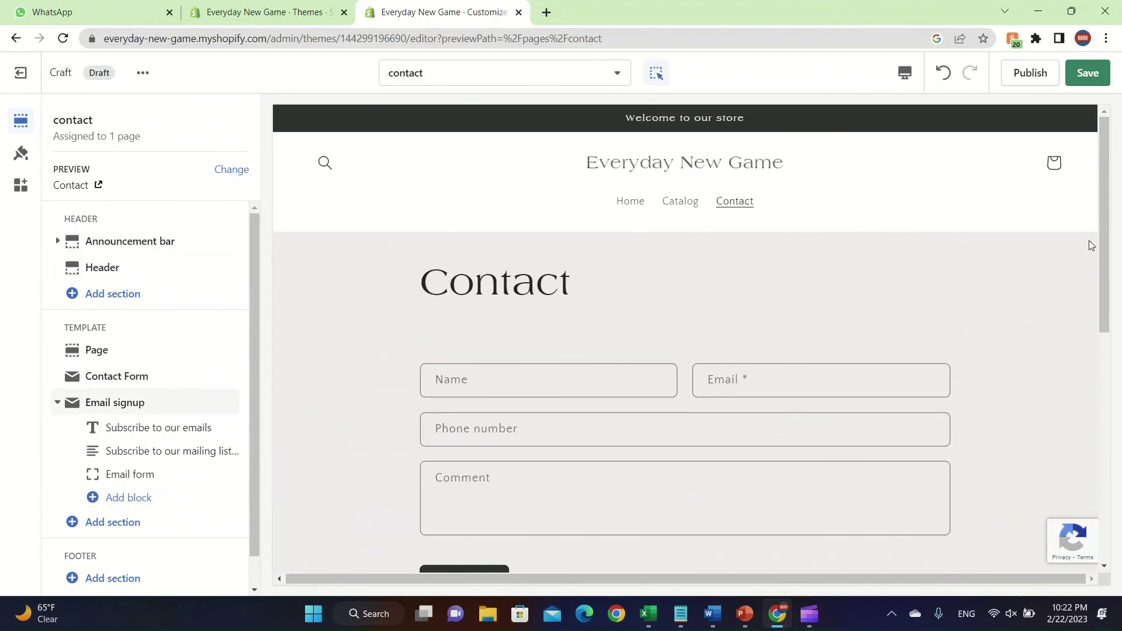